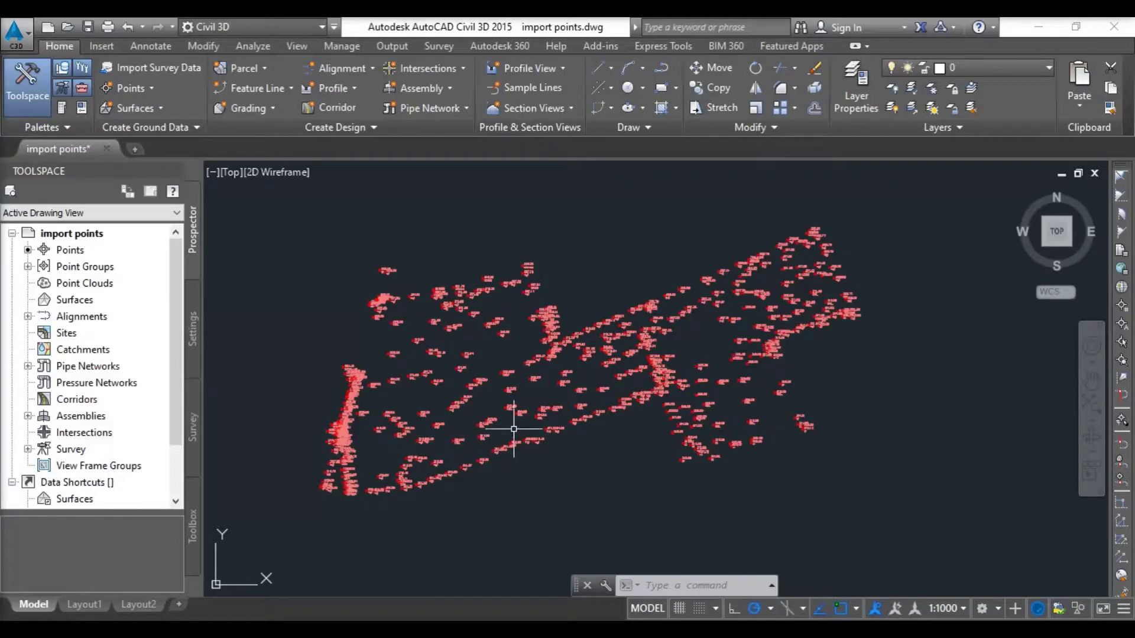
Open the point list in the properties of the _All Points point group.
{"action": "scroll", "coordinate": [552, 410], "scroll_direction": "up", "scroll_amount": 3}
{"action": "mouse_move", "coordinate": [571, 374]}
{"action": "middle_mouse_down"}
{"action": "mouse_move", "coordinate": [539, 372]}
{"action": "mouse_move", "coordinate": [546, 413]}
{"action": "middle_mouse_up"}
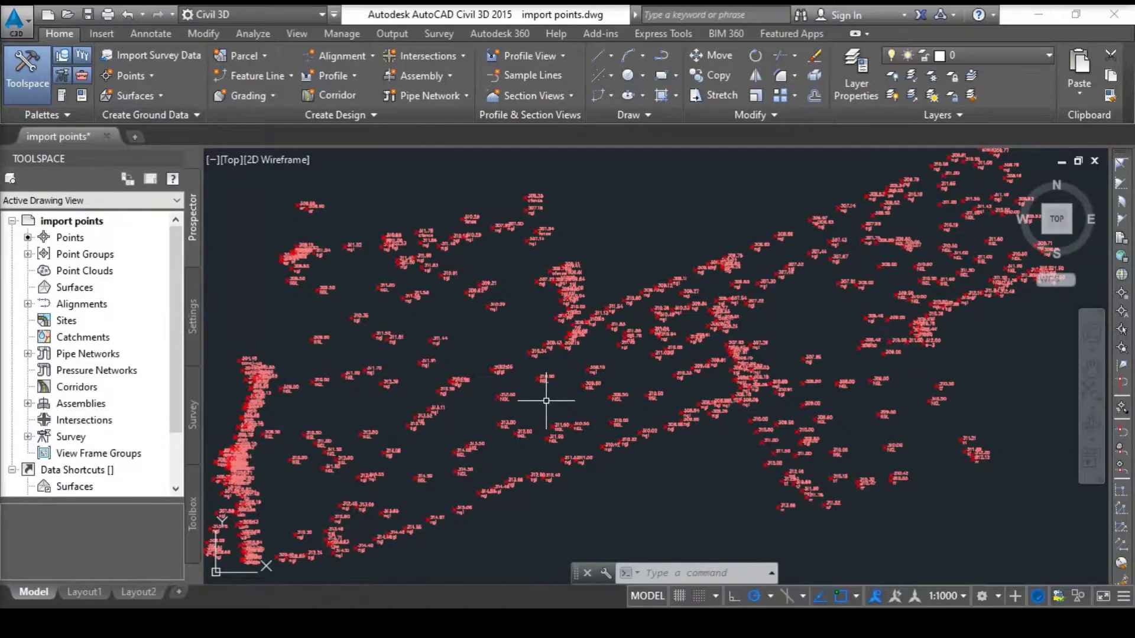
{"action": "middle_click_drag", "start_coordinate": [599, 402], "coordinate": [603, 389]}
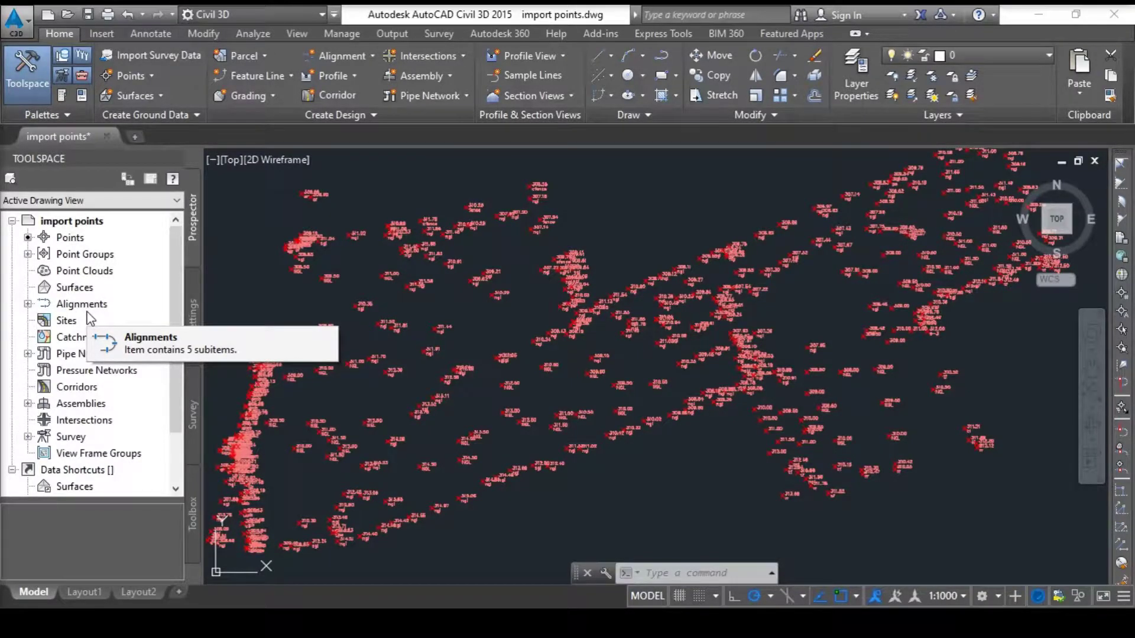
{"action": "left_click", "coordinate": [28, 254]}
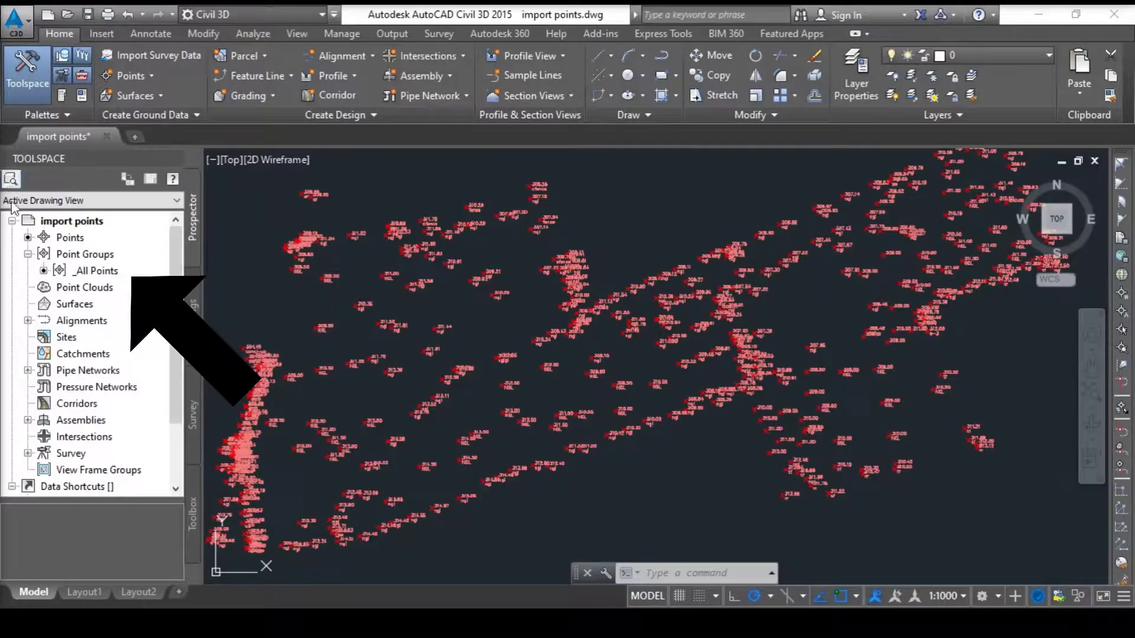
{"action": "right_click", "coordinate": [94, 272]}
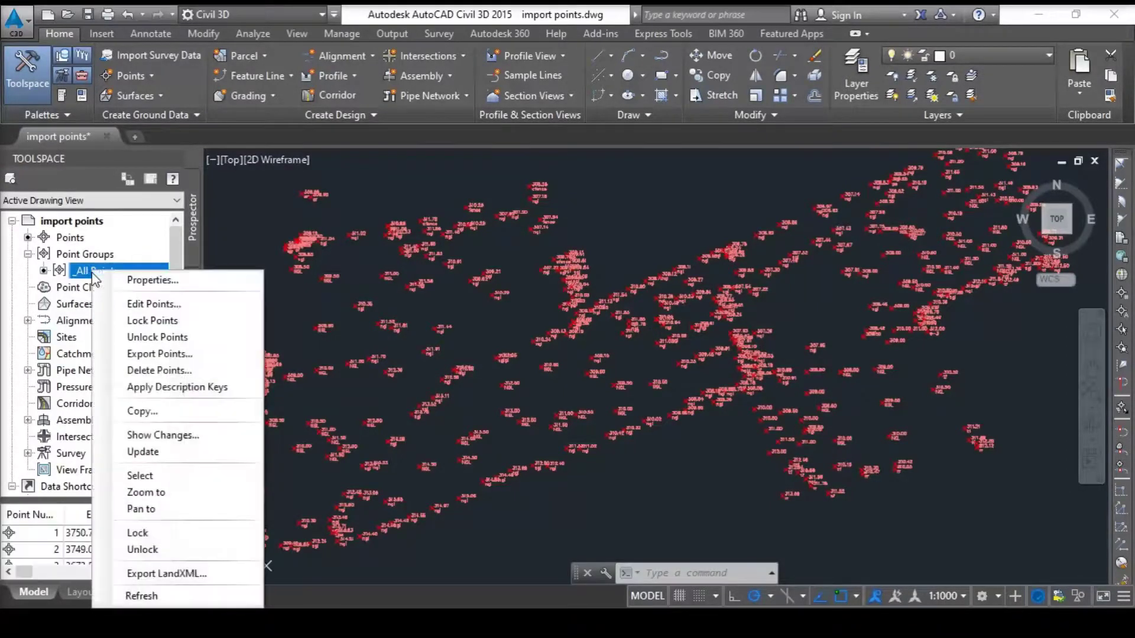
{"action": "left_click", "coordinate": [151, 282]}
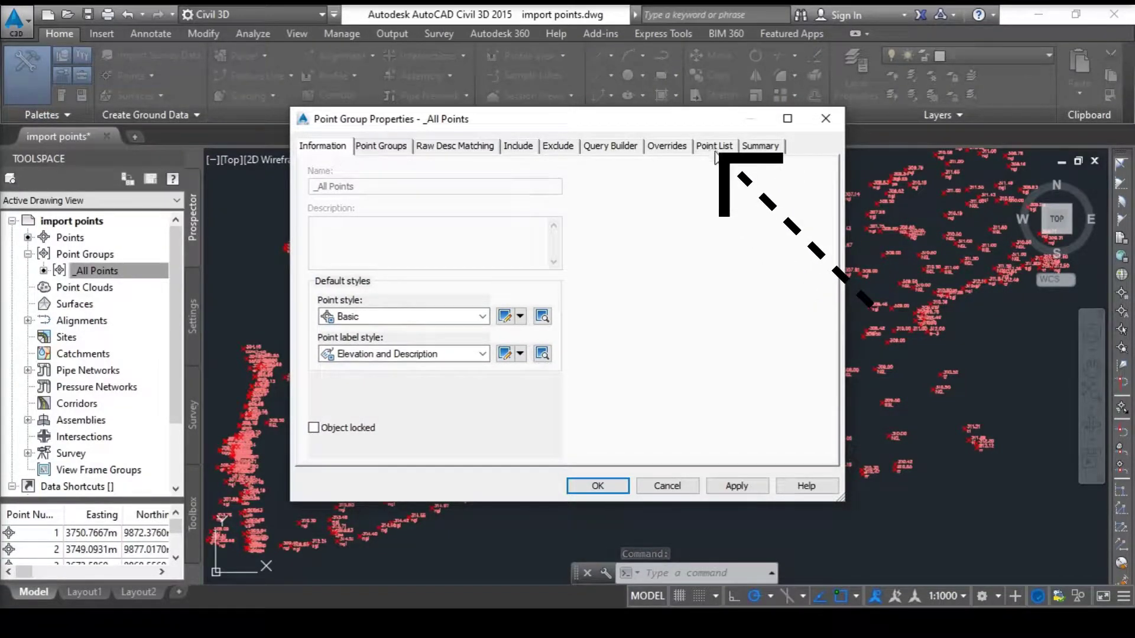
{"action": "left_click", "coordinate": [715, 155]}
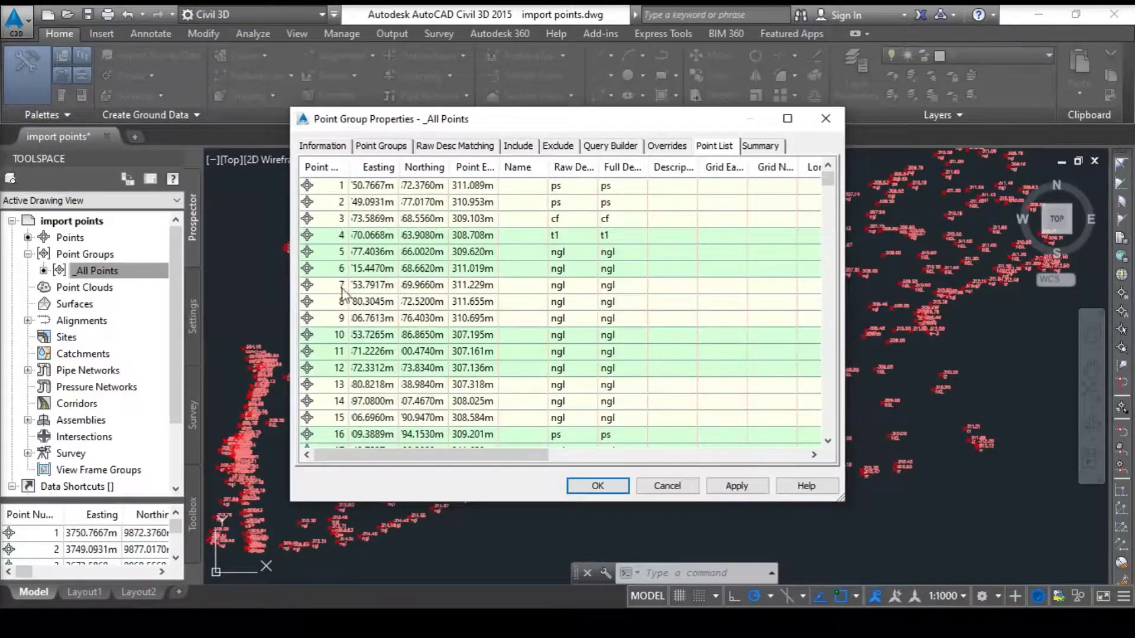
Review the coordinates, elevations and raw descriptions of the points in _All Points, and close the group's properties.
{"action": "scroll", "coordinate": [343, 291], "scroll_direction": "down", "scroll_amount": 18}
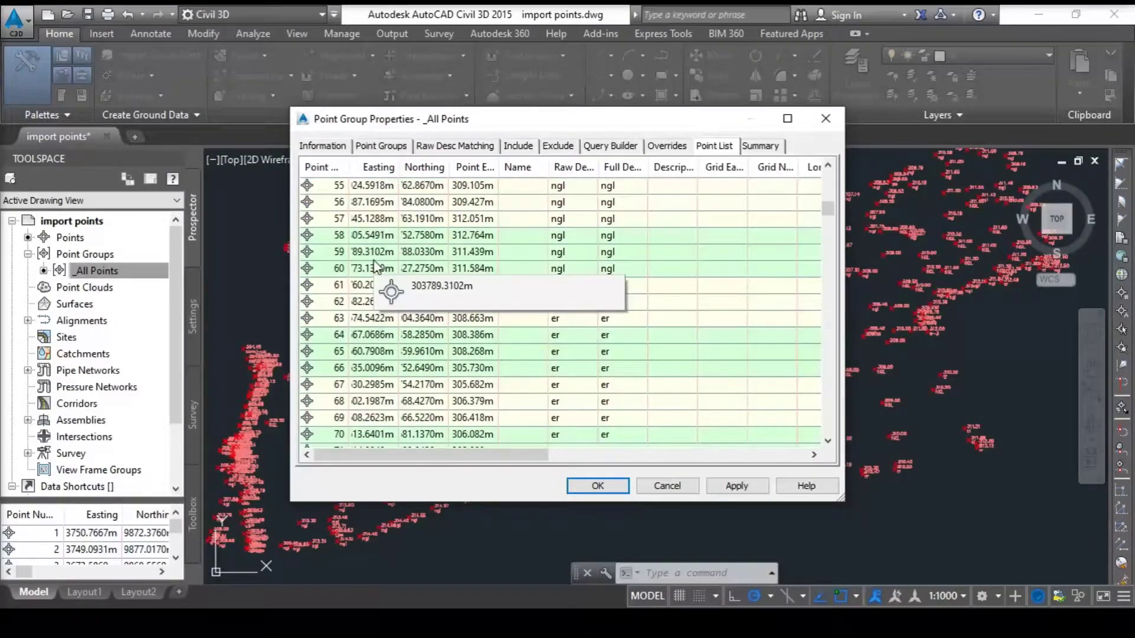
{"action": "scroll", "coordinate": [374, 273], "scroll_direction": "up", "scroll_amount": 18}
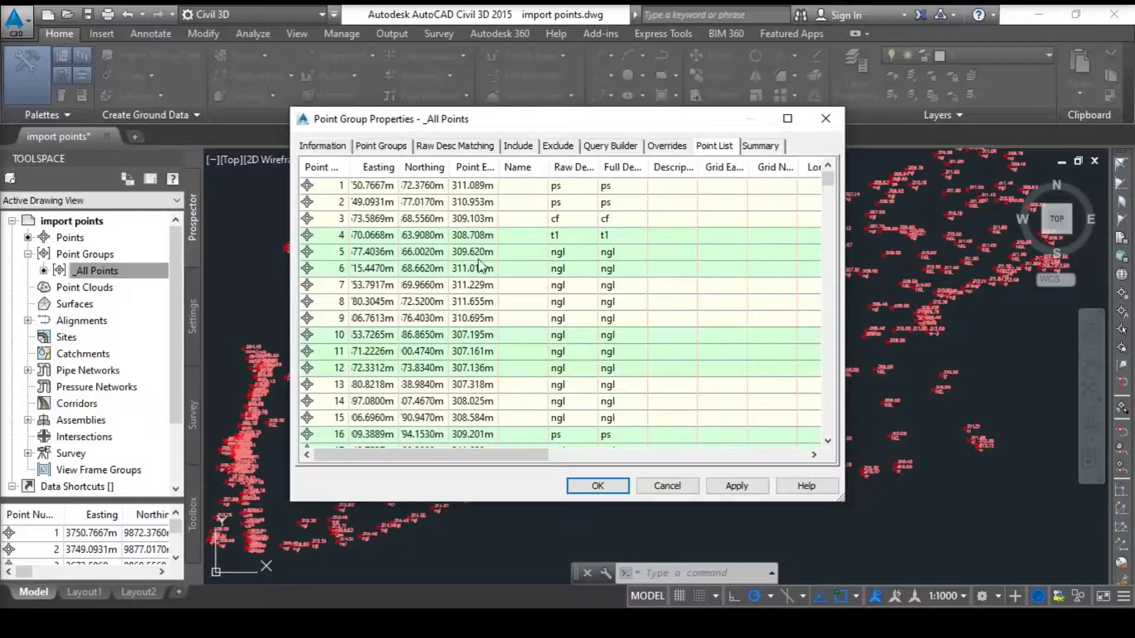
{"action": "left_click", "coordinate": [571, 255]}
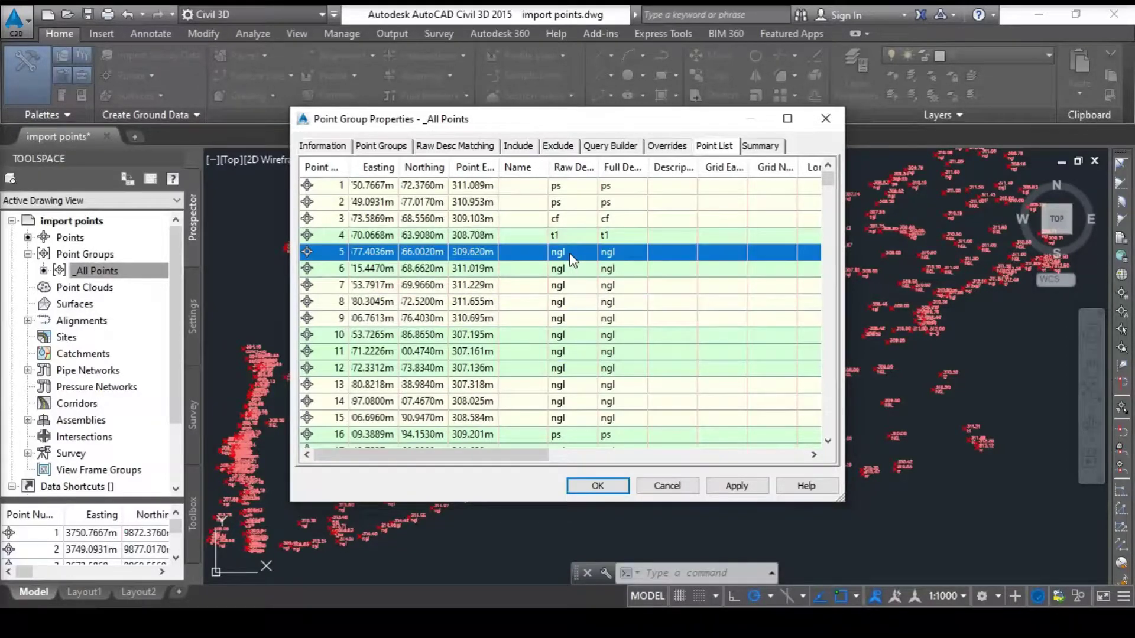
{"action": "scroll", "coordinate": [565, 277], "scroll_direction": "down", "scroll_amount": 20}
{"action": "left_click", "coordinate": [568, 303]}
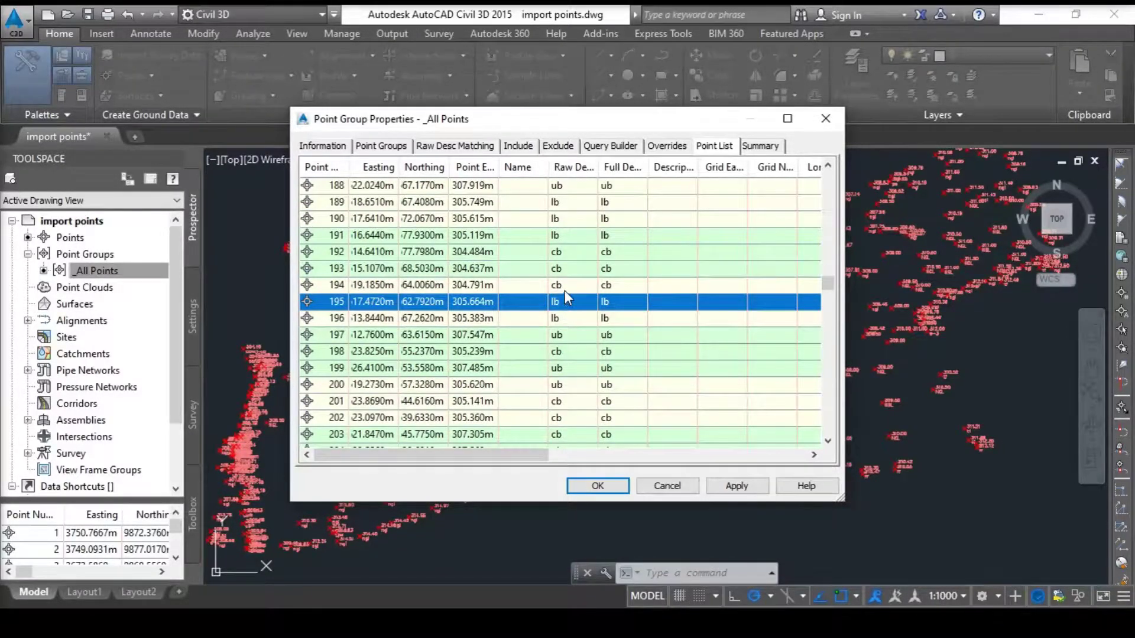
{"action": "left_click", "coordinate": [565, 368]}
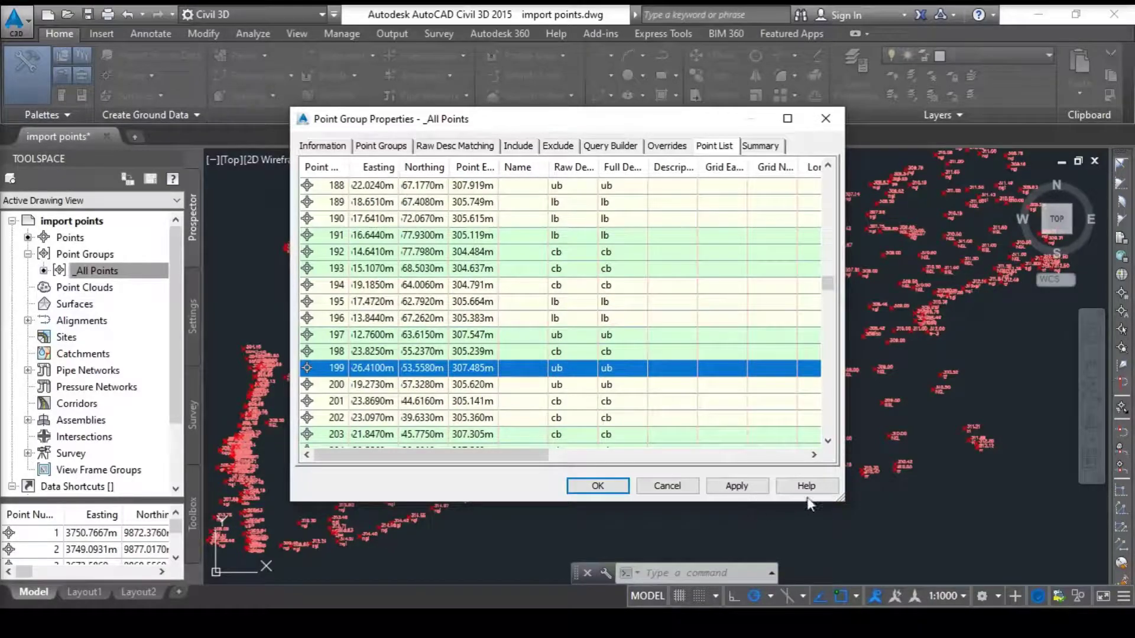
{"action": "left_click", "coordinate": [826, 120]}
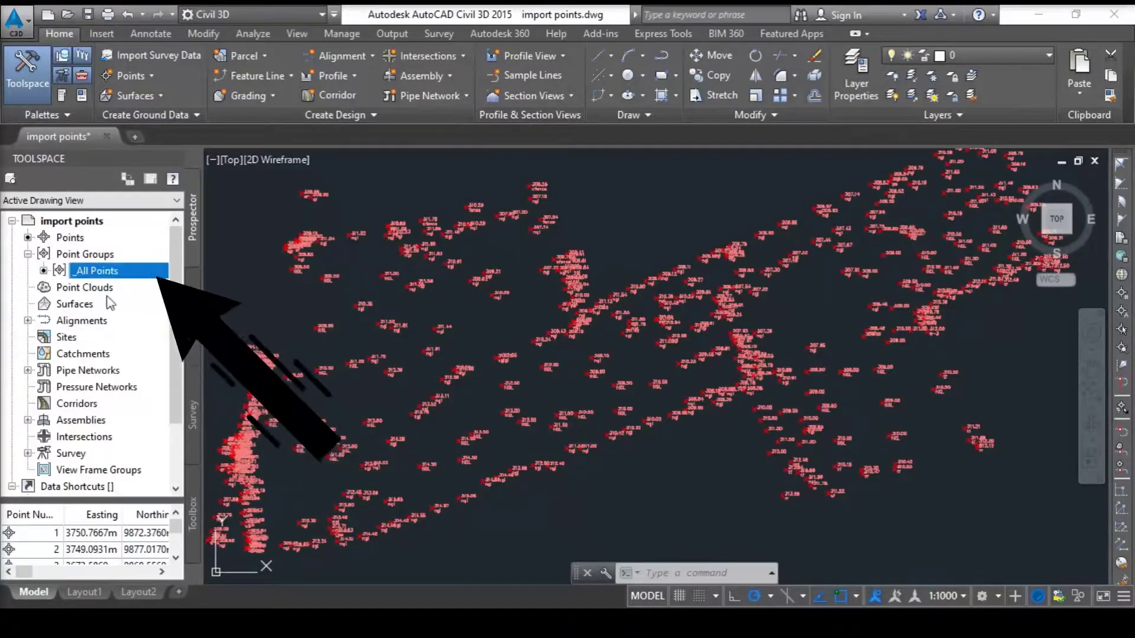
Create a new point group named "Existing Ground Elev".
{"action": "right_click", "coordinate": [80, 258]}
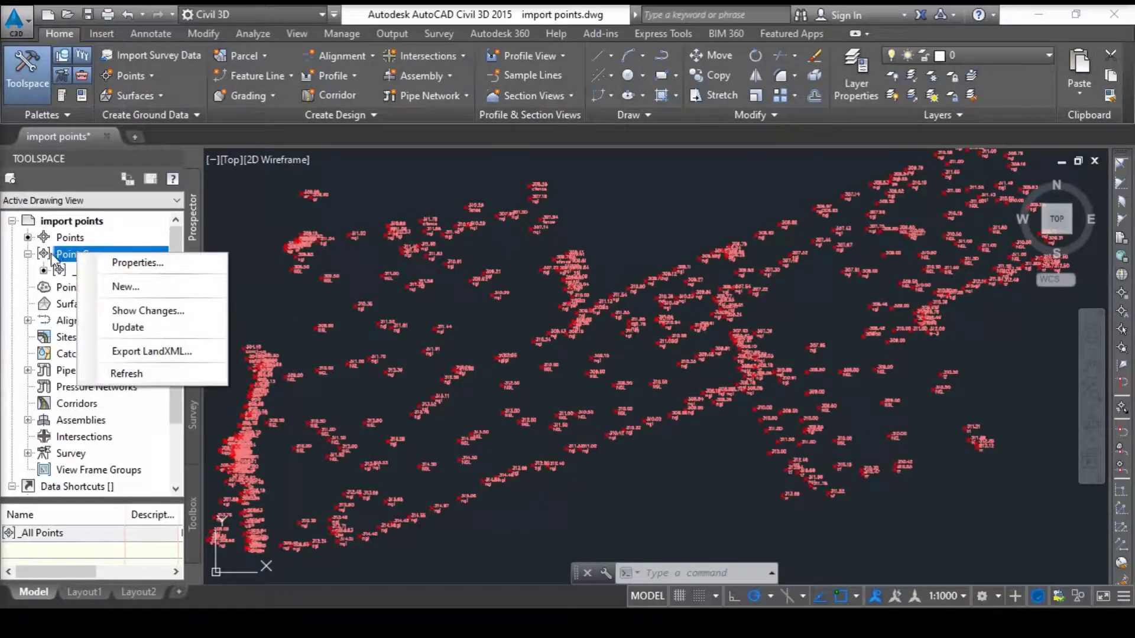
{"action": "left_click", "coordinate": [146, 295]}
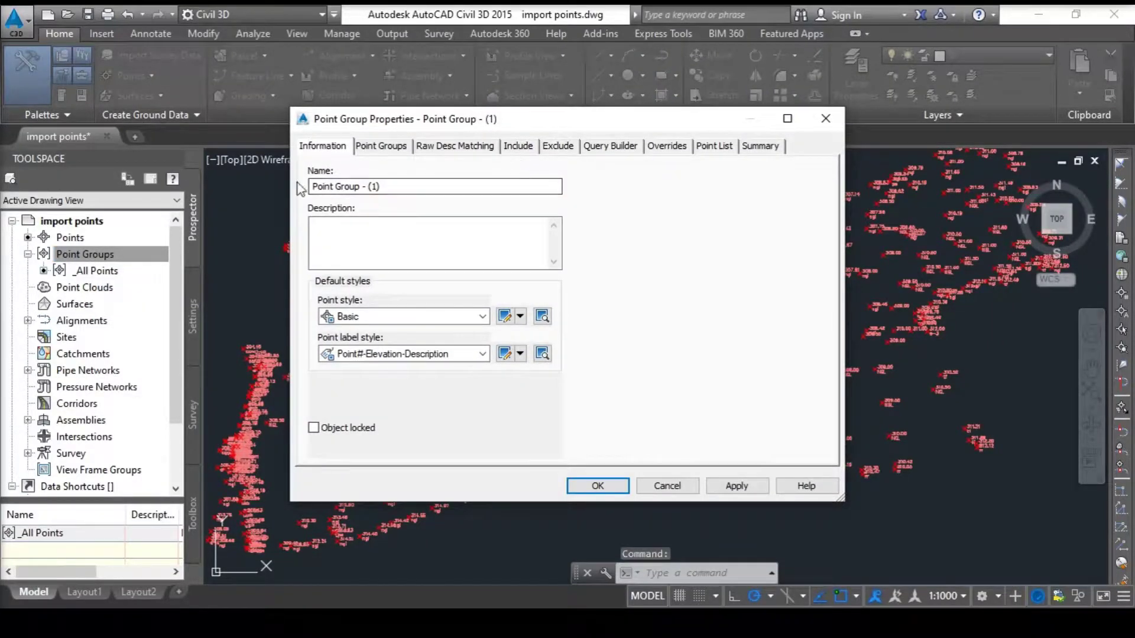
{"action": "left_click_drag", "start_coordinate": [382, 187], "coordinate": [306, 187]}
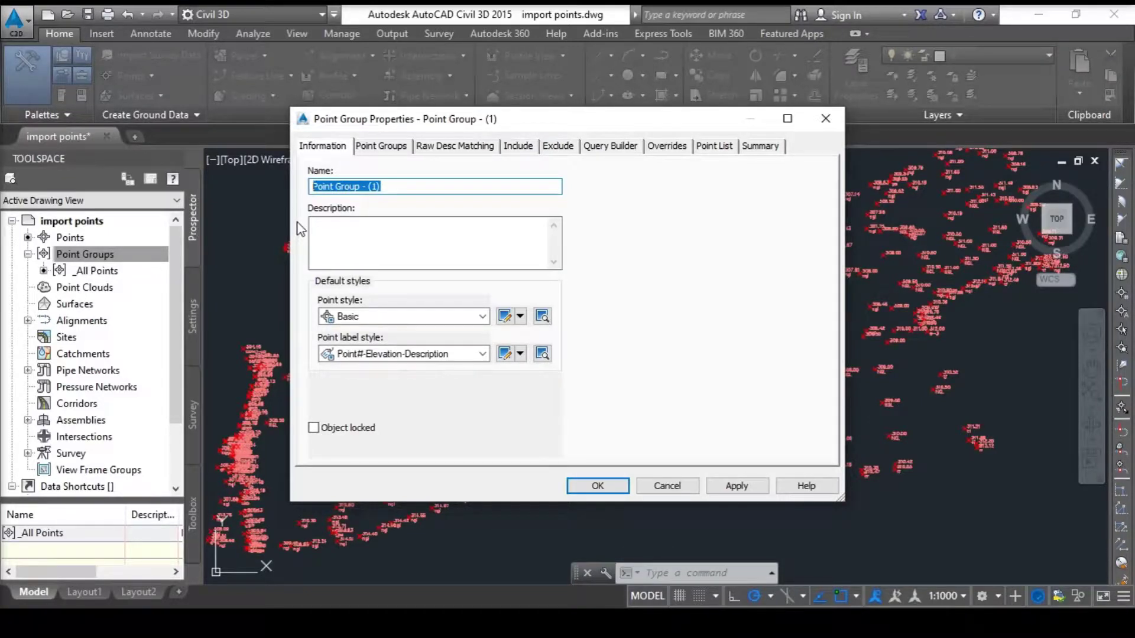
{"action": "type", "text": "Ex"}
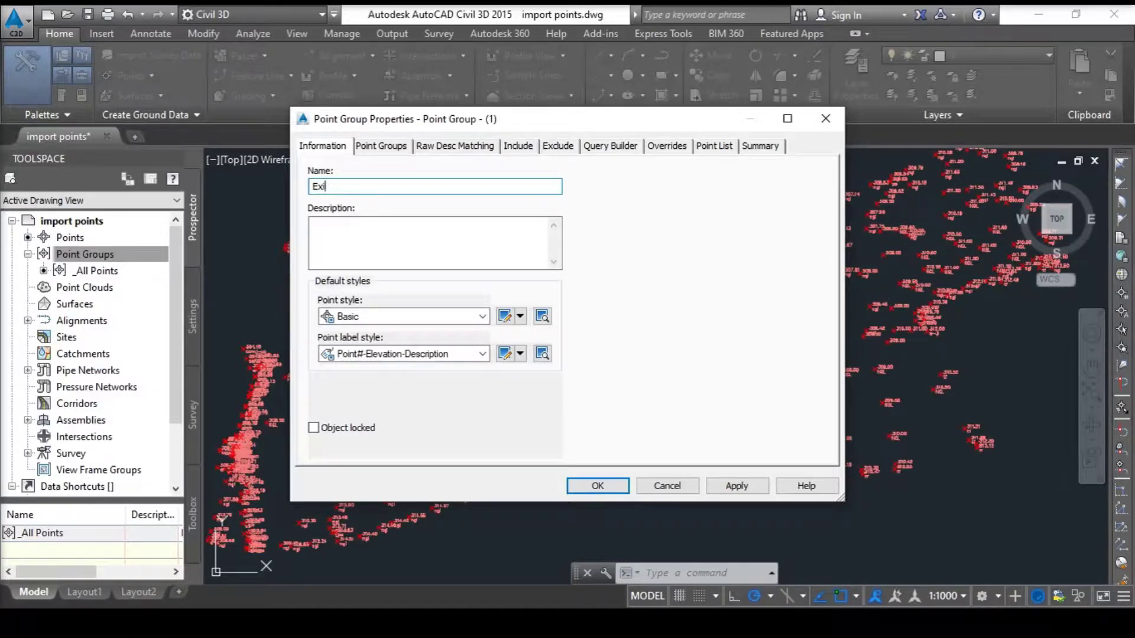
{"action": "type", "text": "isting Ground Elev"}
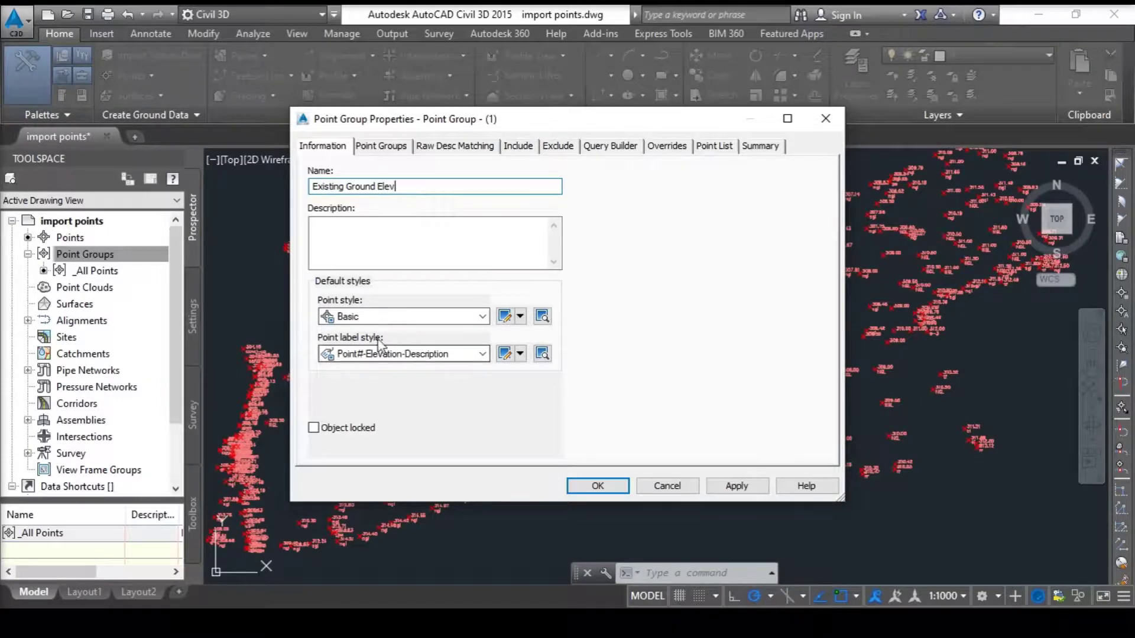
Set the new group's point style to Basic and its point label style to Elevation and Description.
{"action": "left_click", "coordinate": [424, 321]}
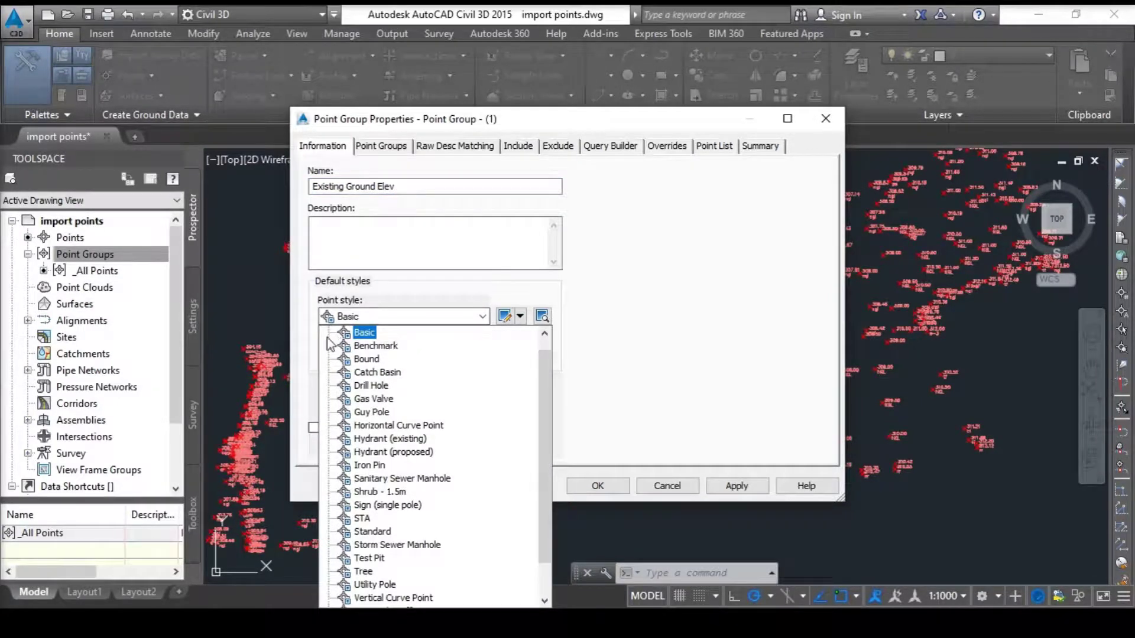
{"action": "left_click", "coordinate": [357, 334]}
{"action": "left_click", "coordinate": [373, 352]}
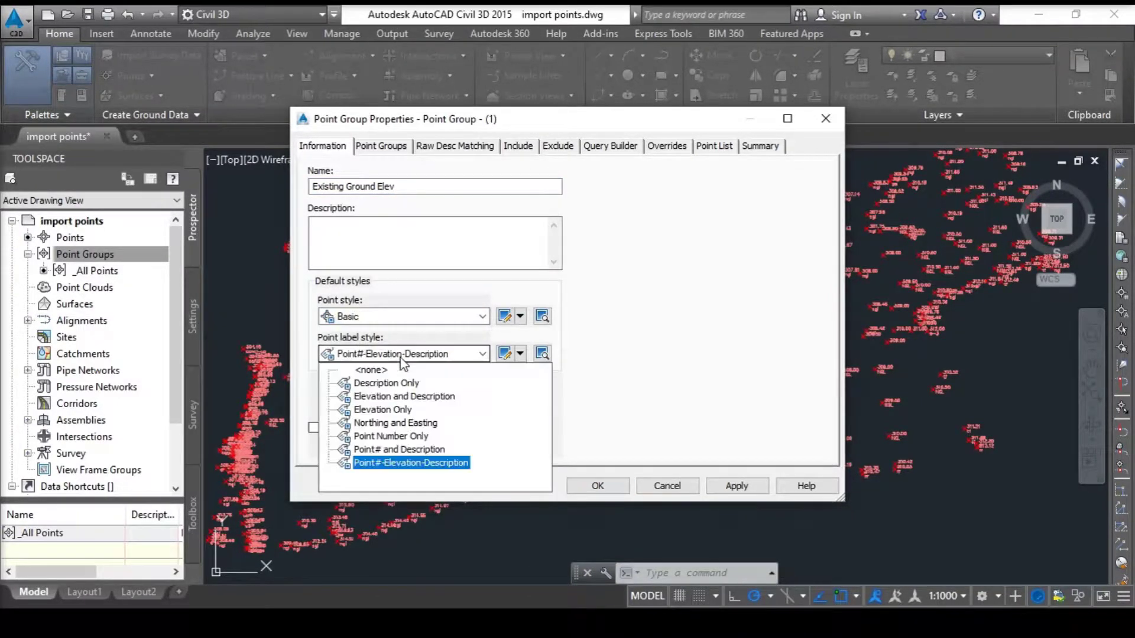
{"action": "left_click", "coordinate": [410, 402]}
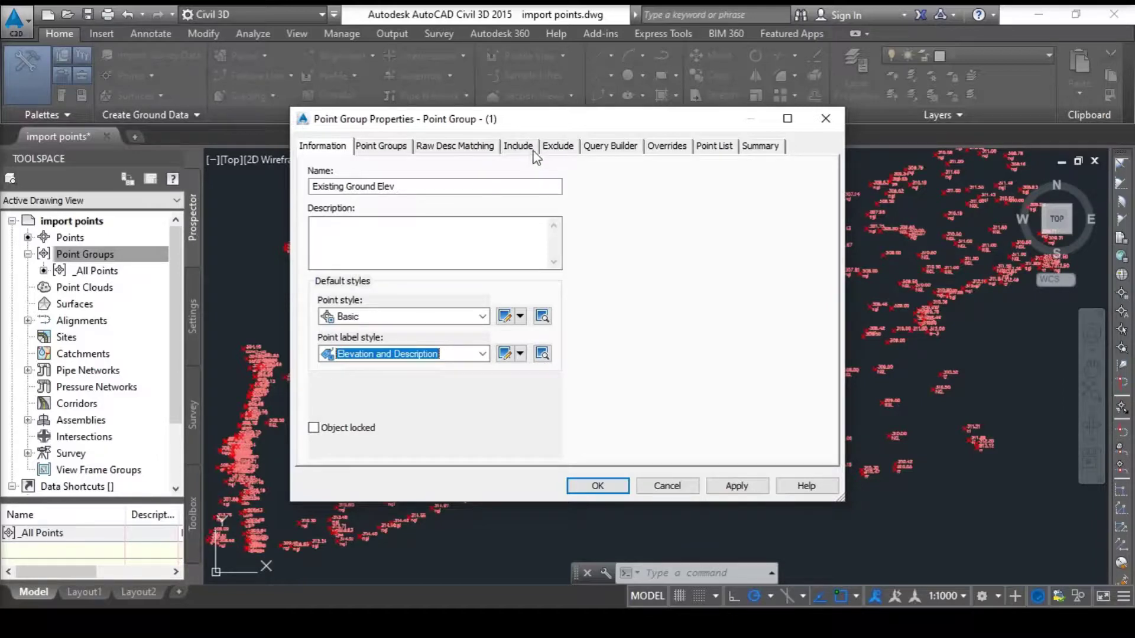
Include points with raw descriptions matching "ngl, lb, up, cb" in the group and apply the filter.
{"action": "left_click", "coordinate": [514, 153]}
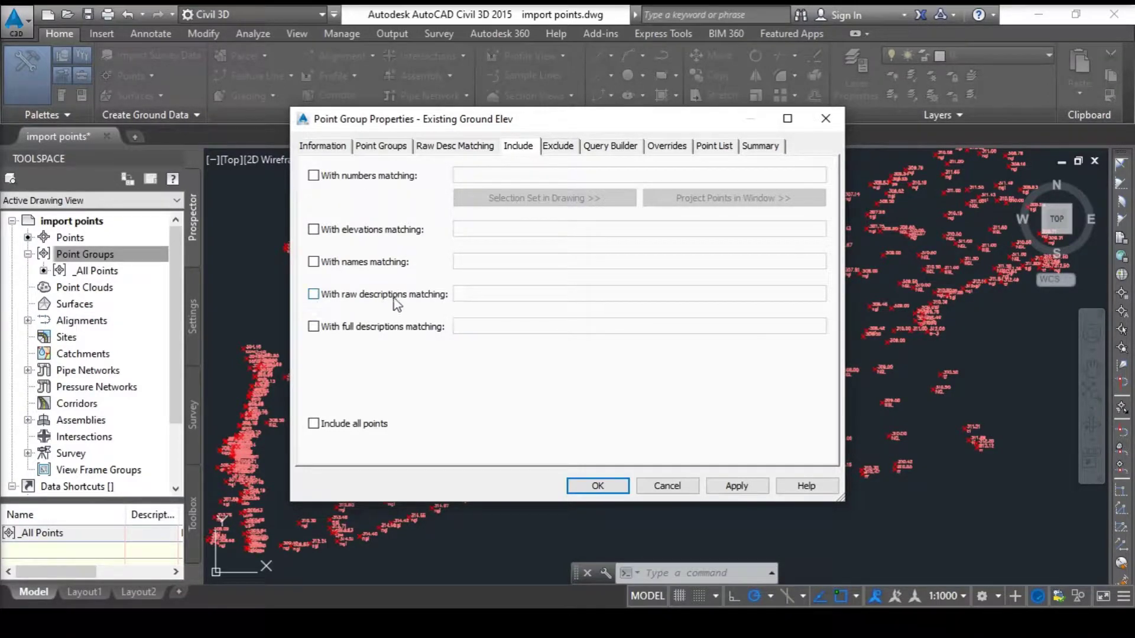
{"action": "left_click", "coordinate": [314, 294]}
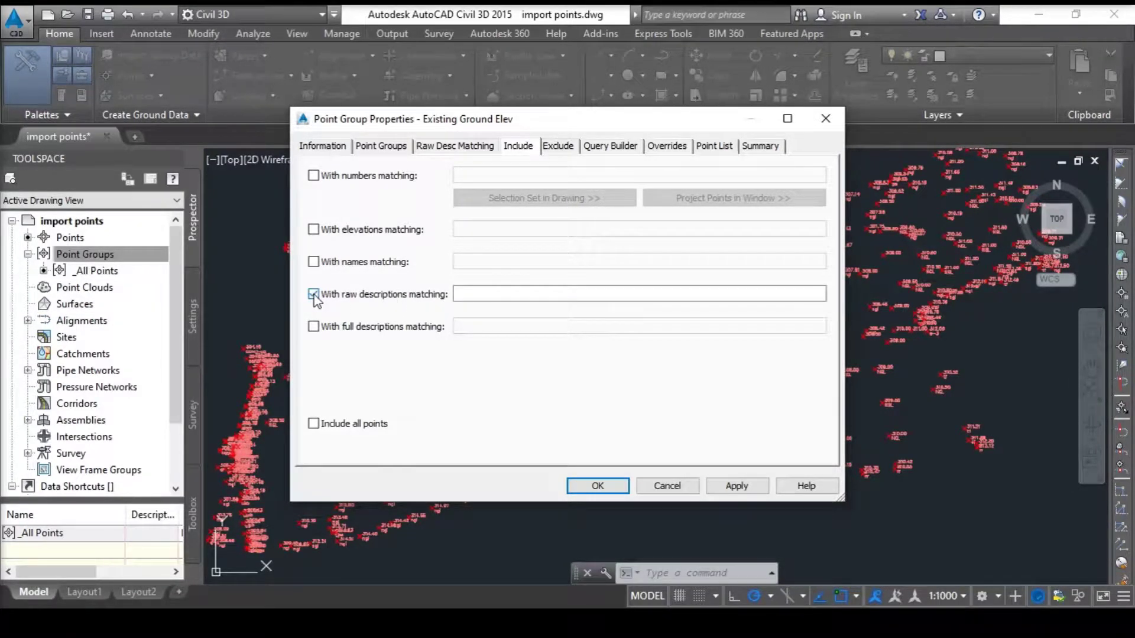
{"action": "left_click", "coordinate": [466, 293]}
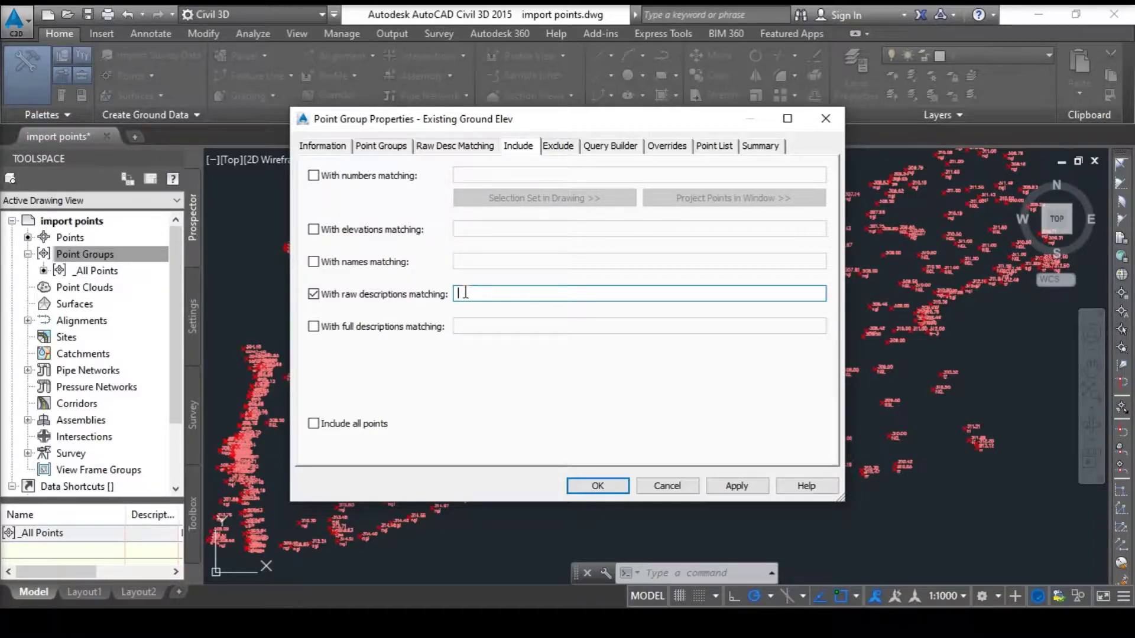
{"action": "type", "text": "ngl"}
{"action": "type", "text": ", ln"}
{"action": "type", "text": ", lb, up, cb"}
{"action": "left_click", "coordinate": [734, 486]}
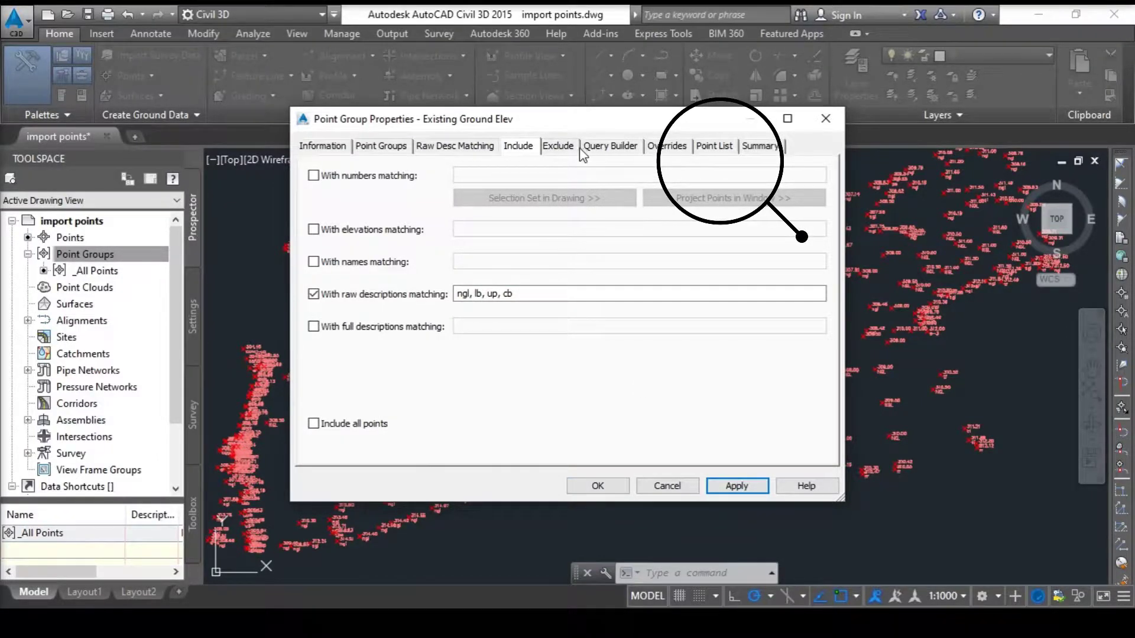
Examine the point list of the Existing Ground Elev group to check which raw descriptions were included.
{"action": "left_click", "coordinate": [727, 151]}
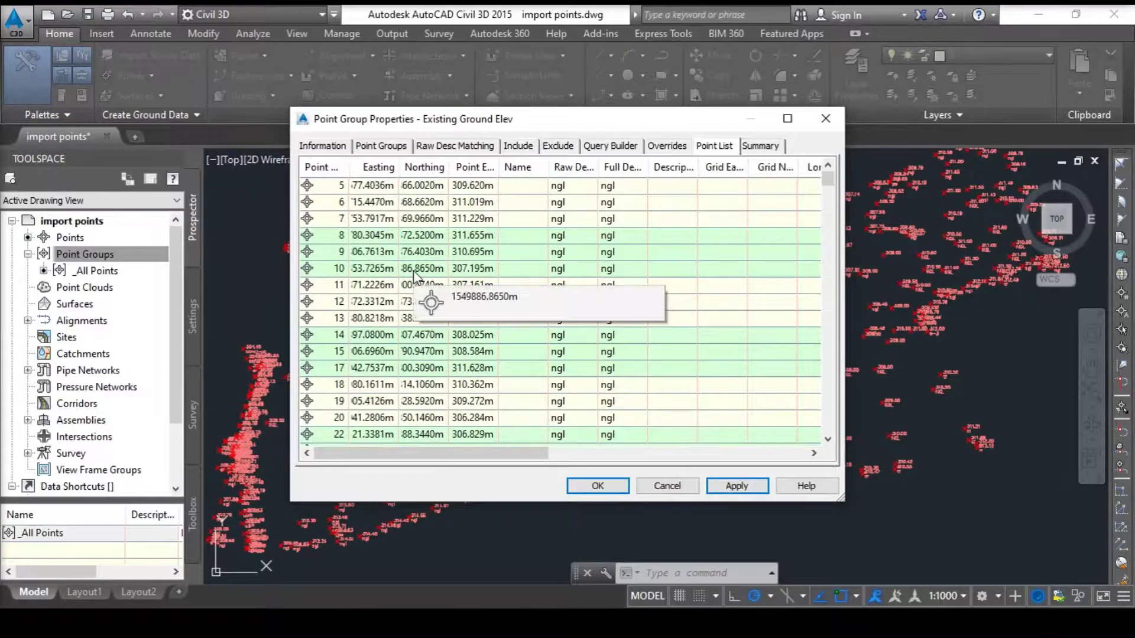
{"action": "scroll", "coordinate": [564, 222], "scroll_direction": "down", "scroll_amount": 12}
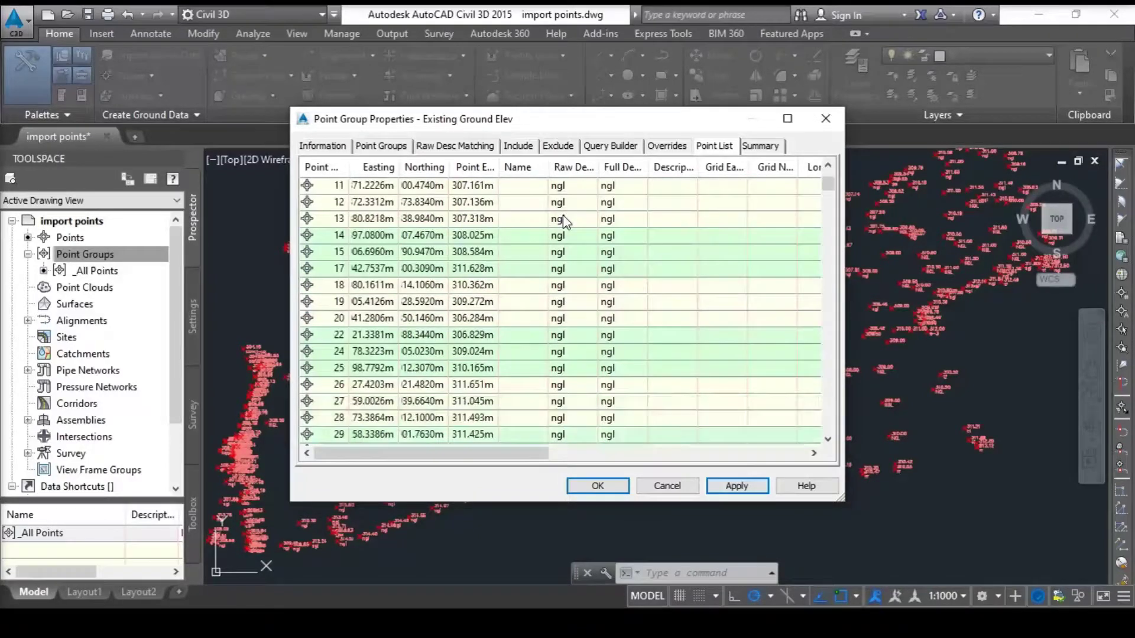
{"action": "scroll", "coordinate": [564, 222], "scroll_direction": "down", "scroll_amount": 15}
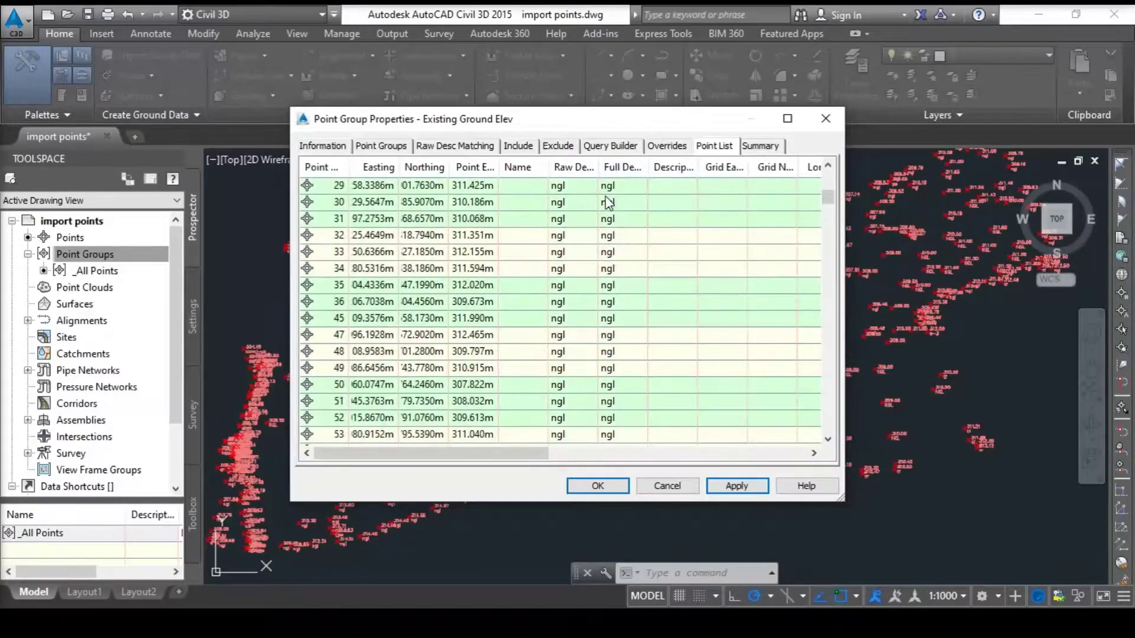
{"action": "scroll", "coordinate": [609, 203], "scroll_direction": "down", "scroll_amount": 1}
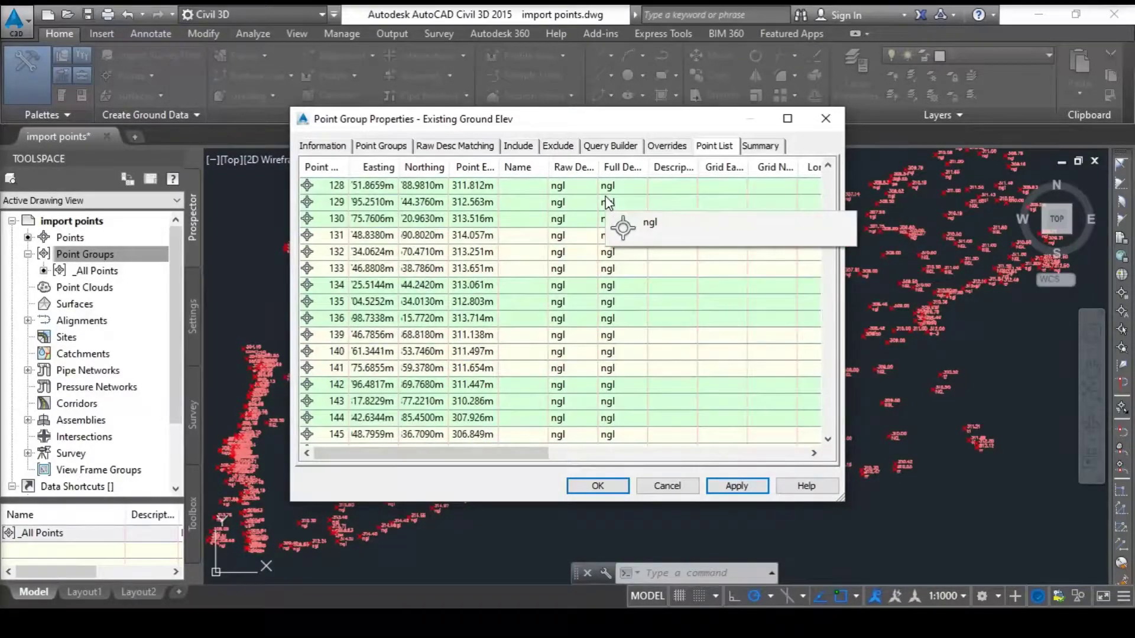
{"action": "scroll", "coordinate": [608, 203], "scroll_direction": "down", "scroll_amount": 15}
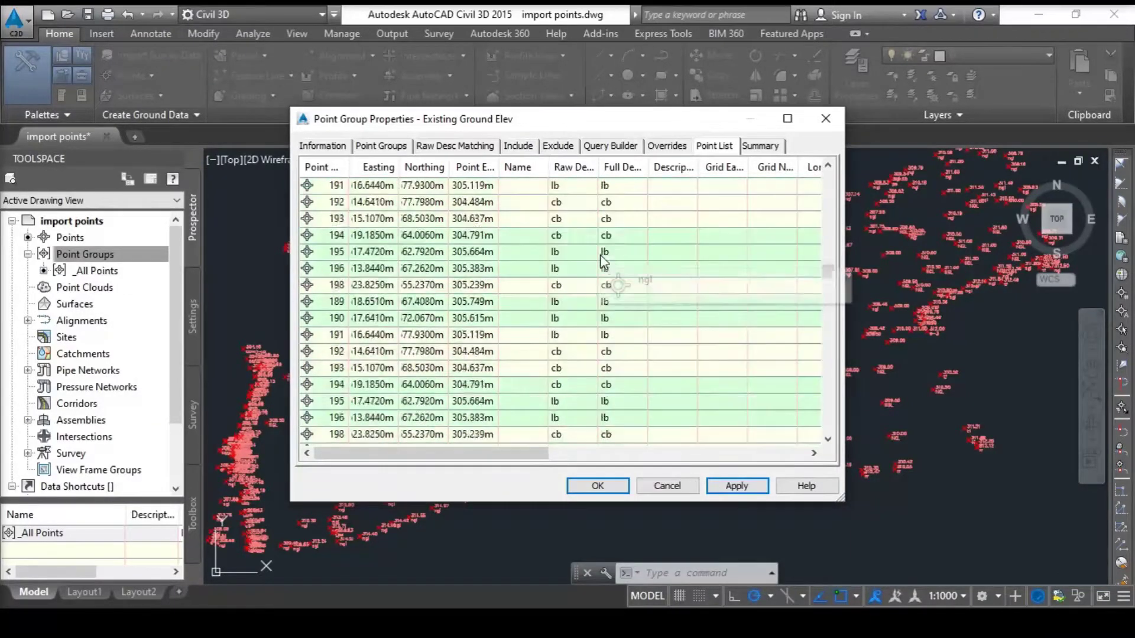
{"action": "scroll", "coordinate": [600, 254], "scroll_direction": "down", "scroll_amount": 1}
{"action": "scroll", "coordinate": [599, 253], "scroll_direction": "up", "scroll_amount": 1}
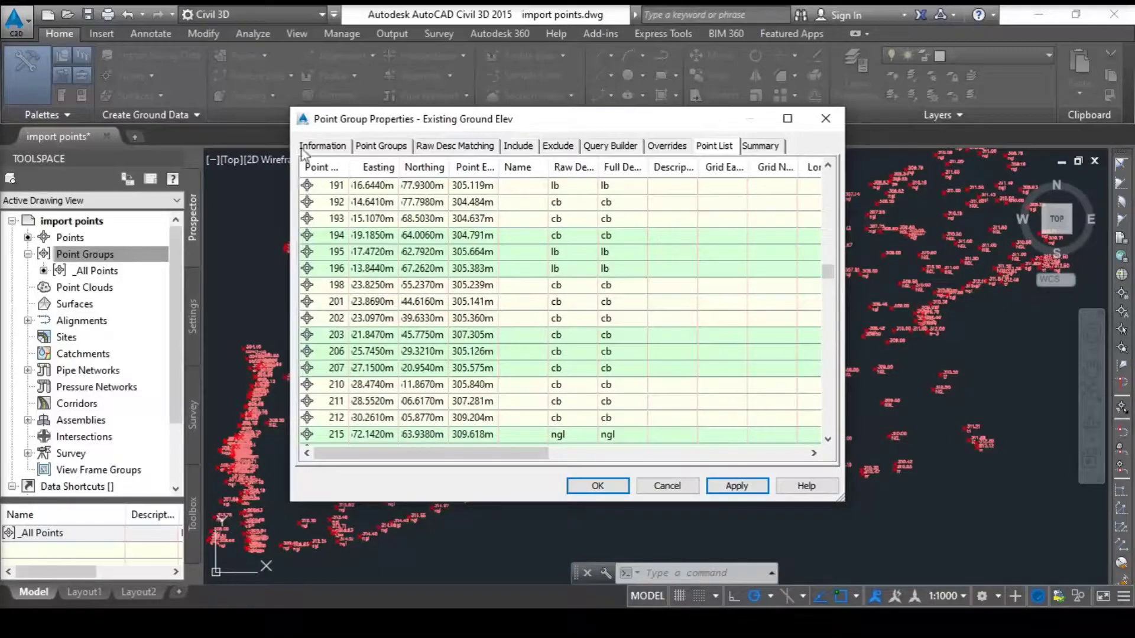
{"action": "scroll", "coordinate": [609, 296], "scroll_direction": "down", "scroll_amount": 2}
{"action": "scroll", "coordinate": [601, 275], "scroll_direction": "up", "scroll_amount": 5}
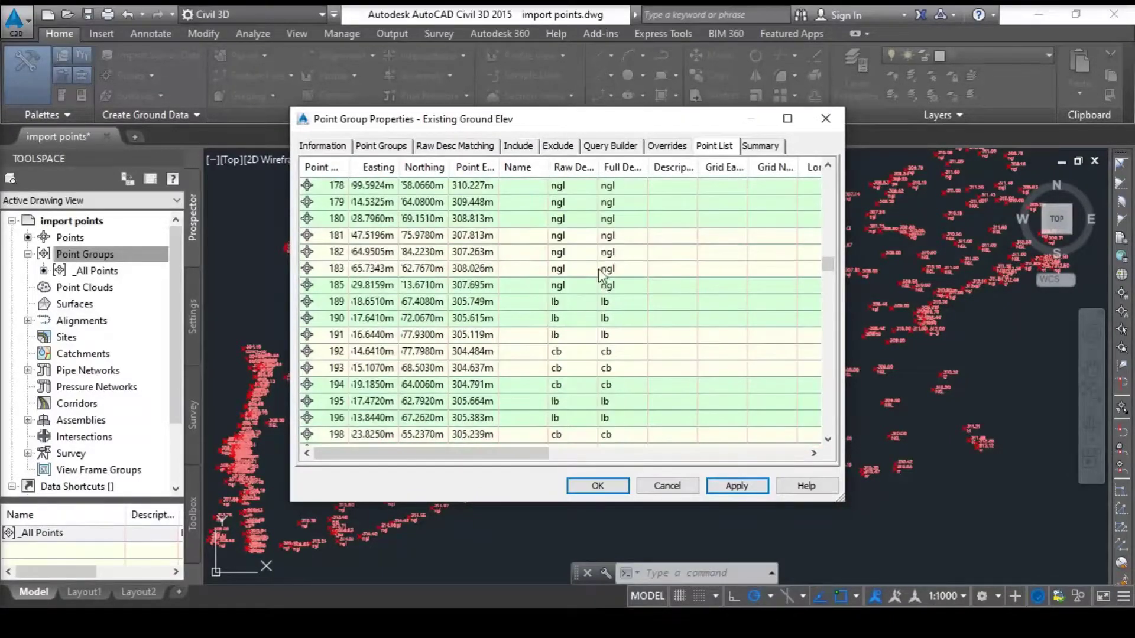
{"action": "scroll", "coordinate": [597, 263], "scroll_direction": "down", "scroll_amount": 1}
{"action": "scroll", "coordinate": [564, 271], "scroll_direction": "down", "scroll_amount": 1}
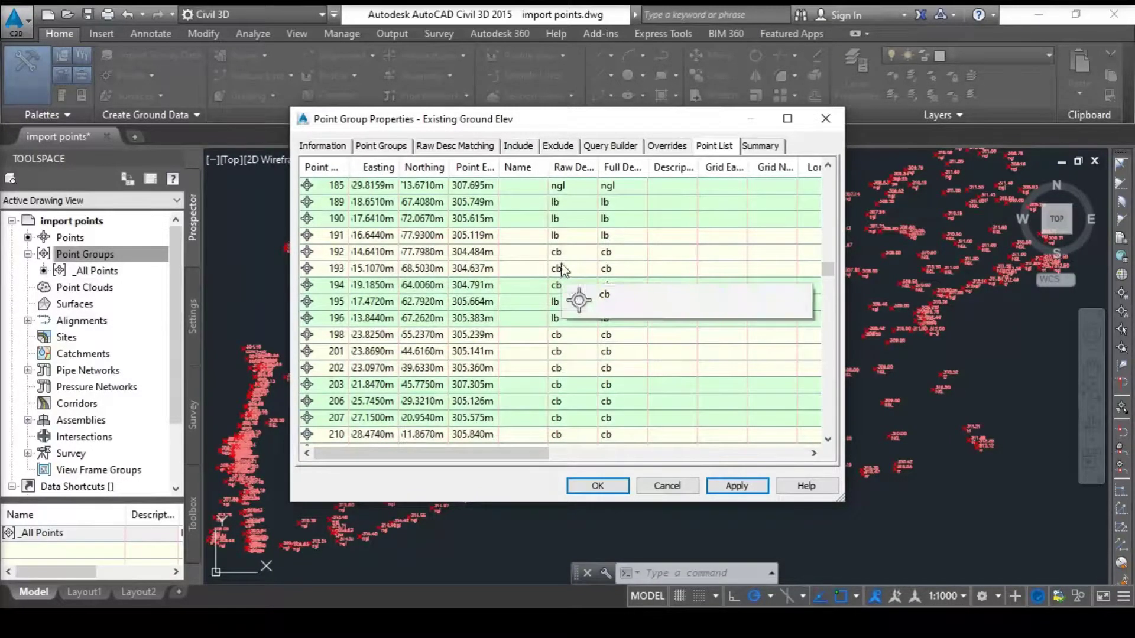
{"action": "scroll", "coordinate": [565, 296], "scroll_direction": "down", "scroll_amount": 4}
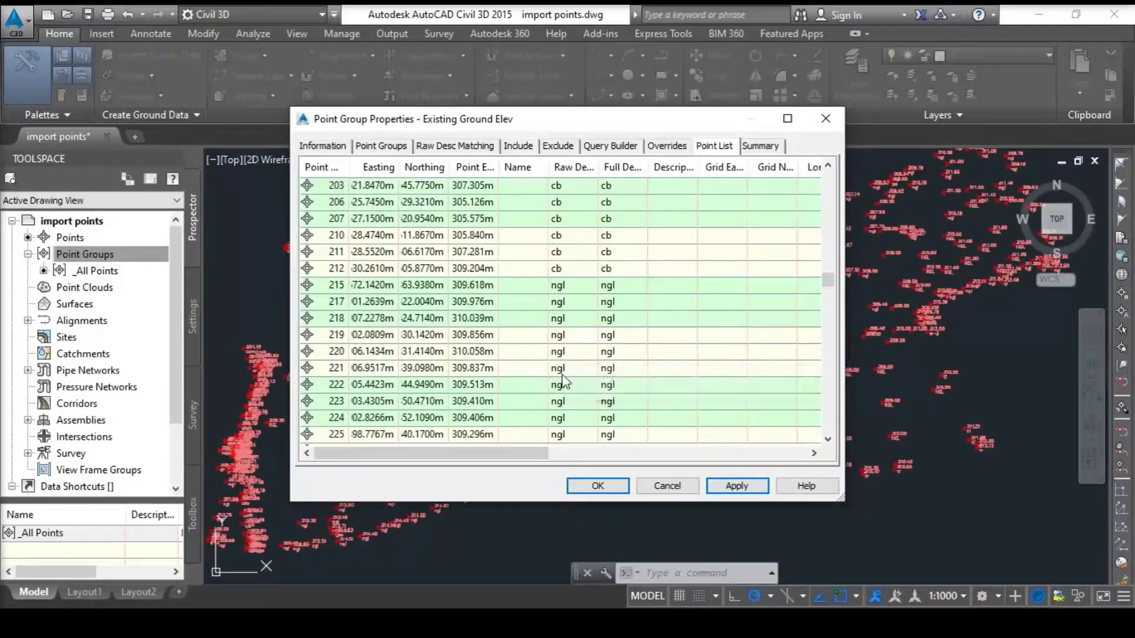
{"action": "scroll", "coordinate": [564, 379], "scroll_direction": "down", "scroll_amount": 10}
{"action": "scroll", "coordinate": [566, 369], "scroll_direction": "down", "scroll_amount": 8}
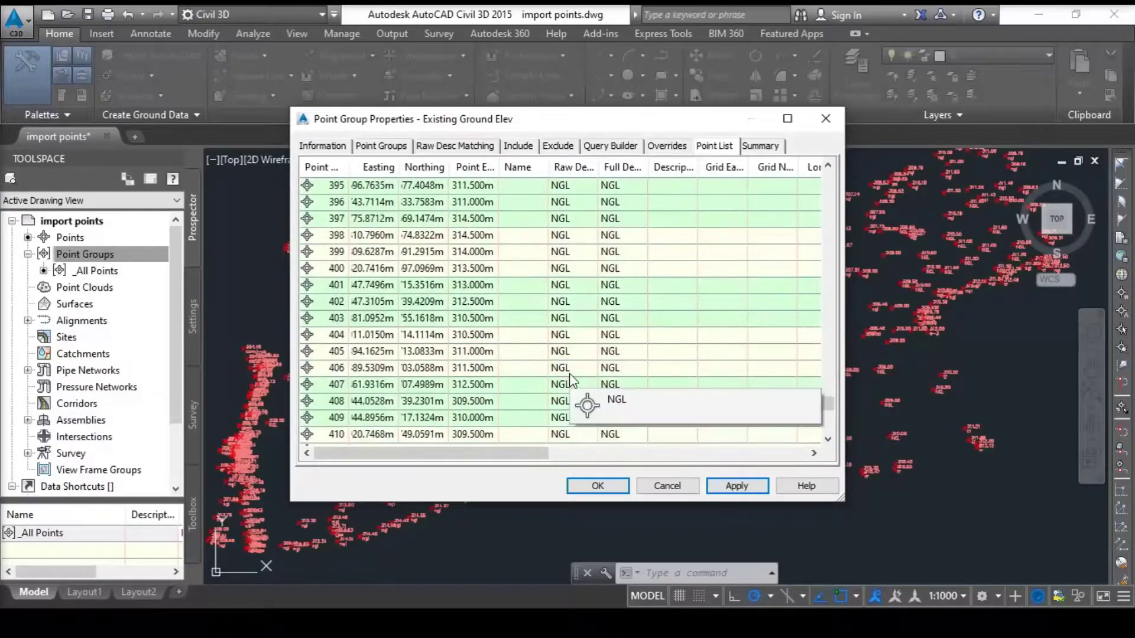
{"action": "left_click_drag", "start_coordinate": [830, 414], "coordinate": [828, 177]}
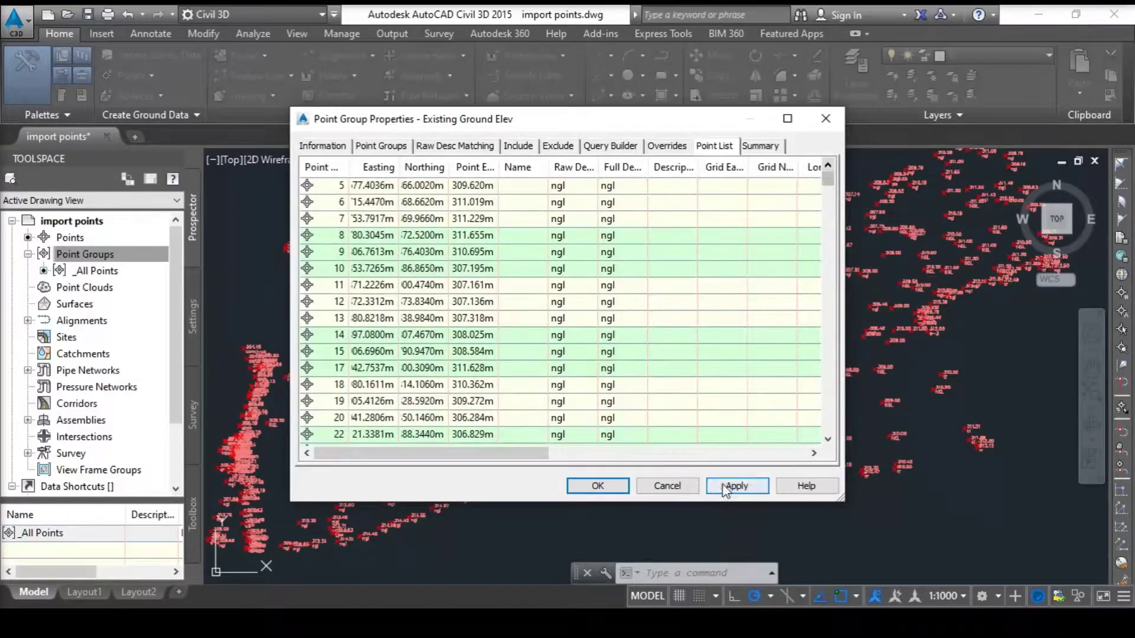
Accept the properties of the Existing Ground Elev group and select it among the point groups to list its points.
{"action": "left_click", "coordinate": [597, 486]}
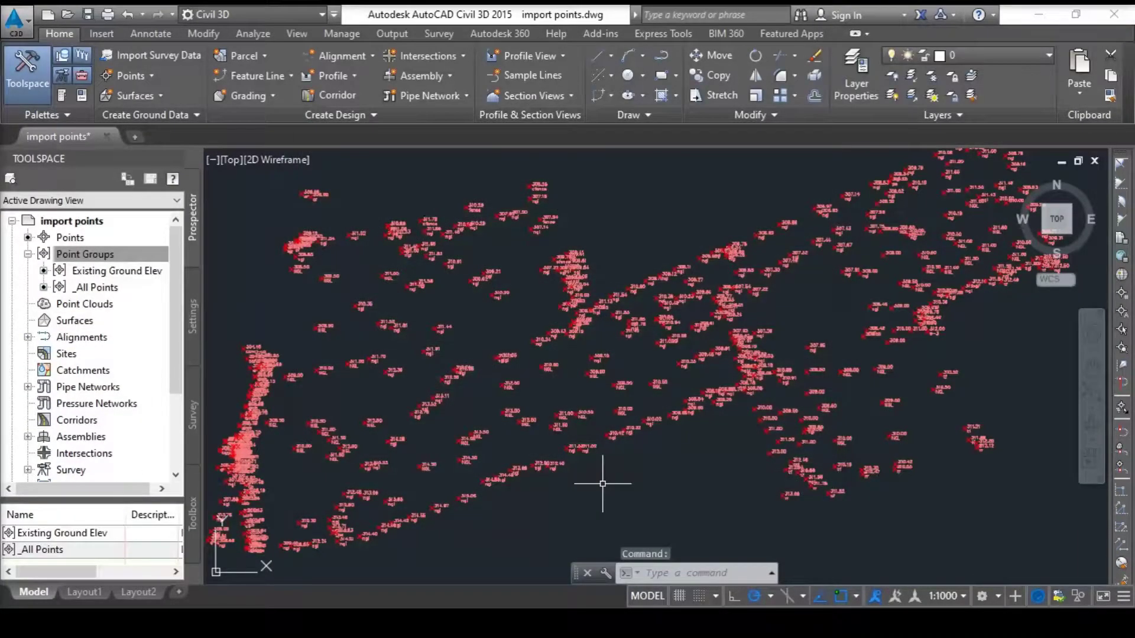
{"action": "left_click", "coordinate": [107, 274]}
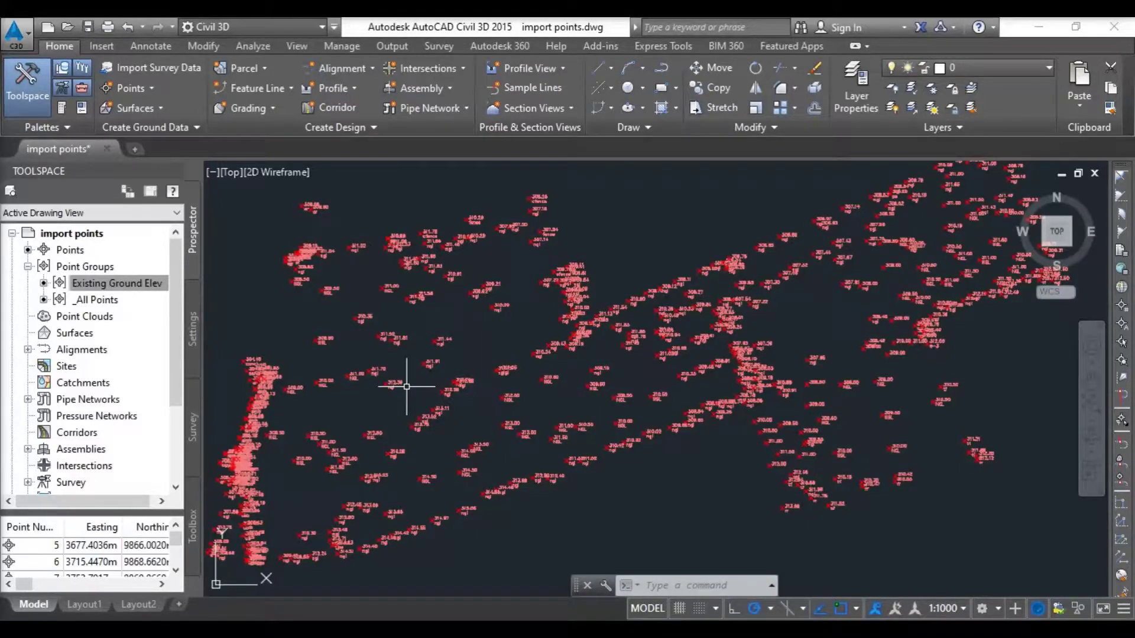
{"action": "middle_click_drag", "start_coordinate": [401, 385], "coordinate": [406, 377]}
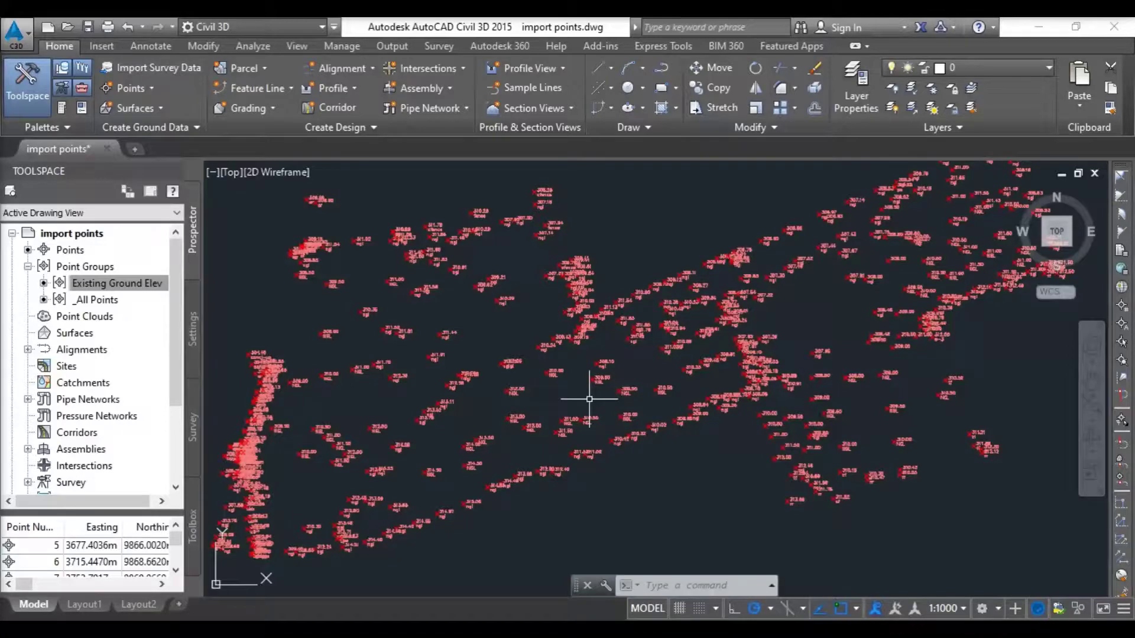
Start a new drawing and create a point group named "Existing Ground Elev" in it.
{"action": "left_click", "coordinate": [134, 149]}
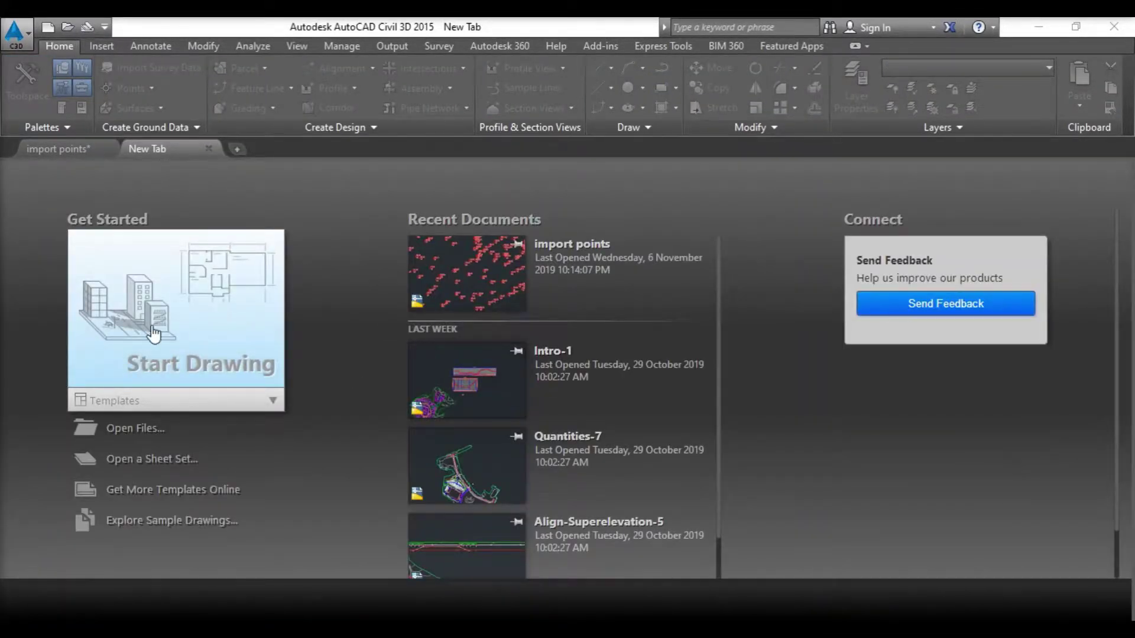
{"action": "left_click", "coordinate": [151, 331]}
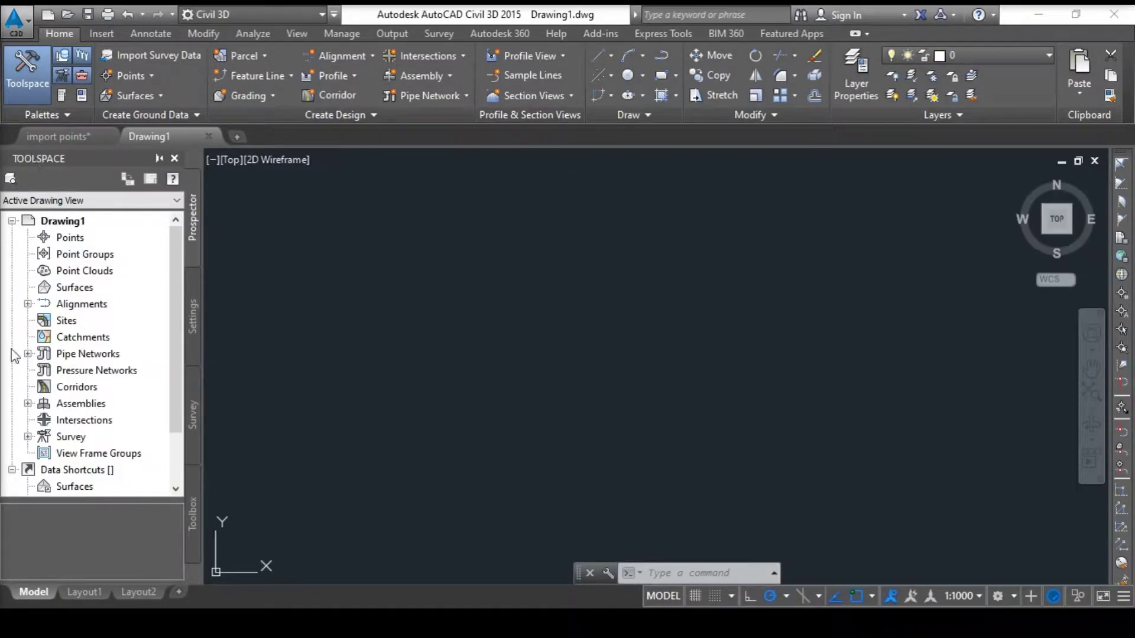
{"action": "right_click", "coordinate": [96, 260]}
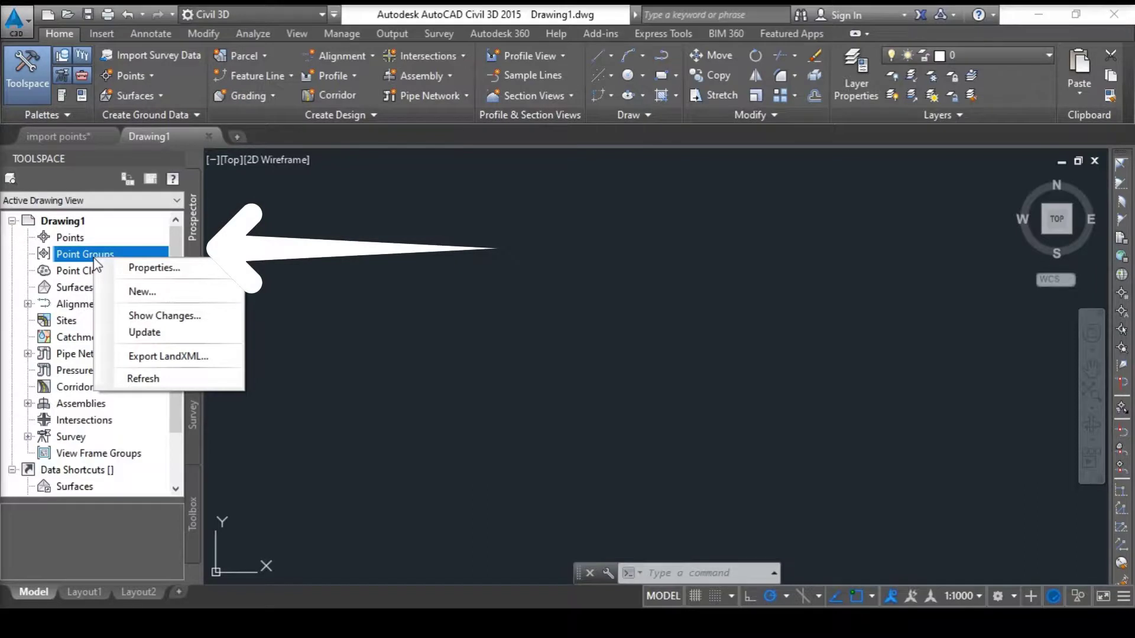
{"action": "left_click", "coordinate": [150, 299]}
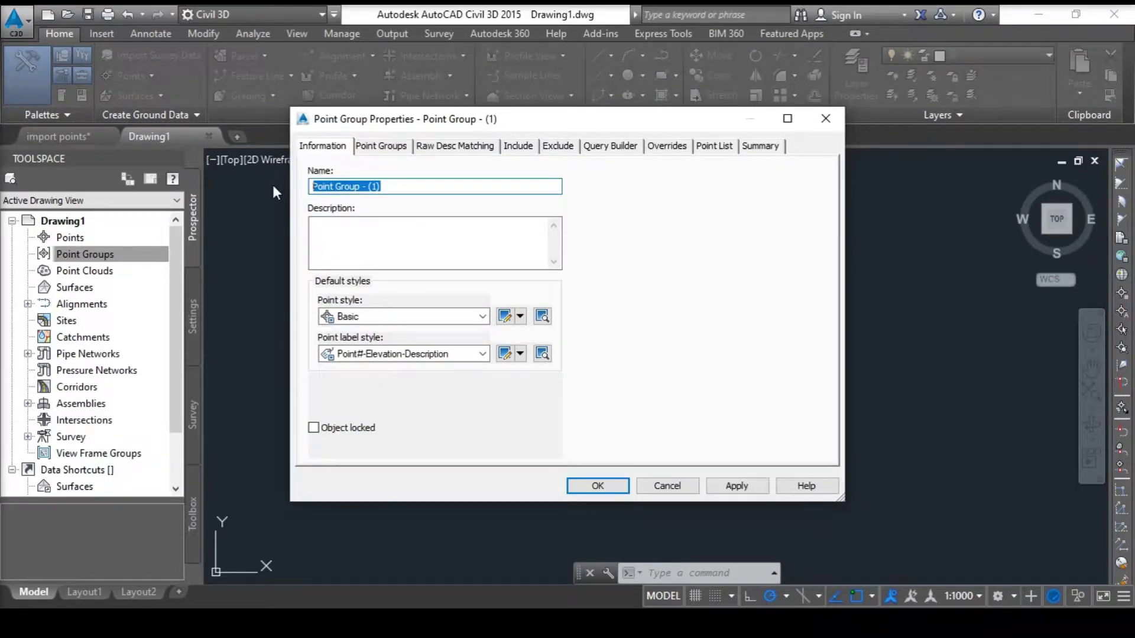
{"action": "type", "text": "Existing Ground Elev"}
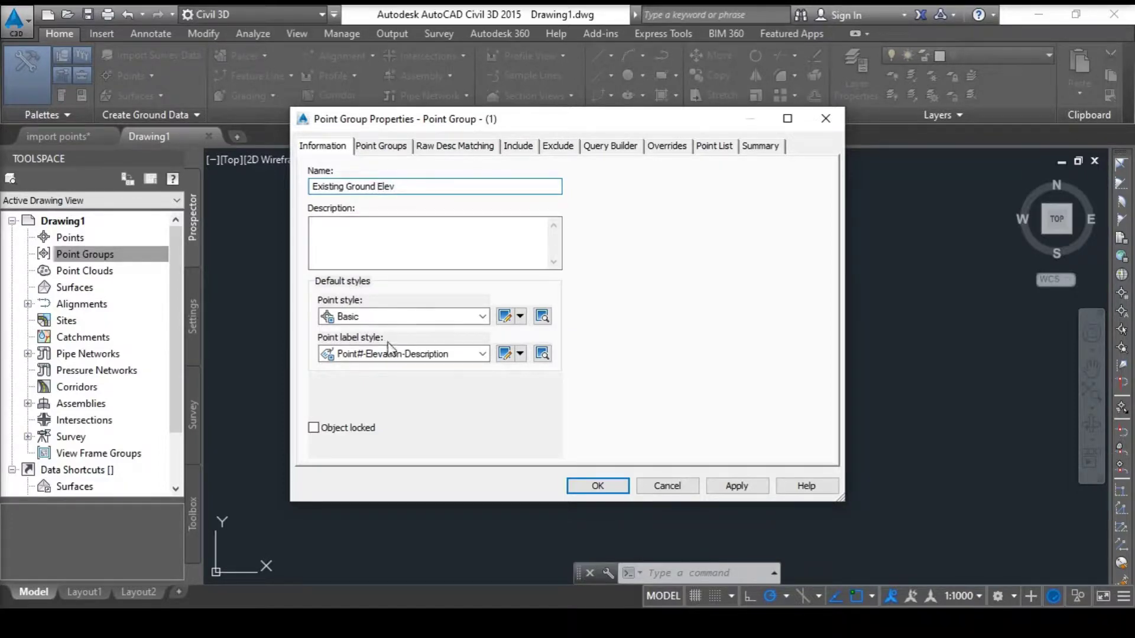
Set the group's point style to Basic and its point label style to Elevation and Description.
{"action": "left_click", "coordinate": [398, 315]}
{"action": "left_click", "coordinate": [363, 331]}
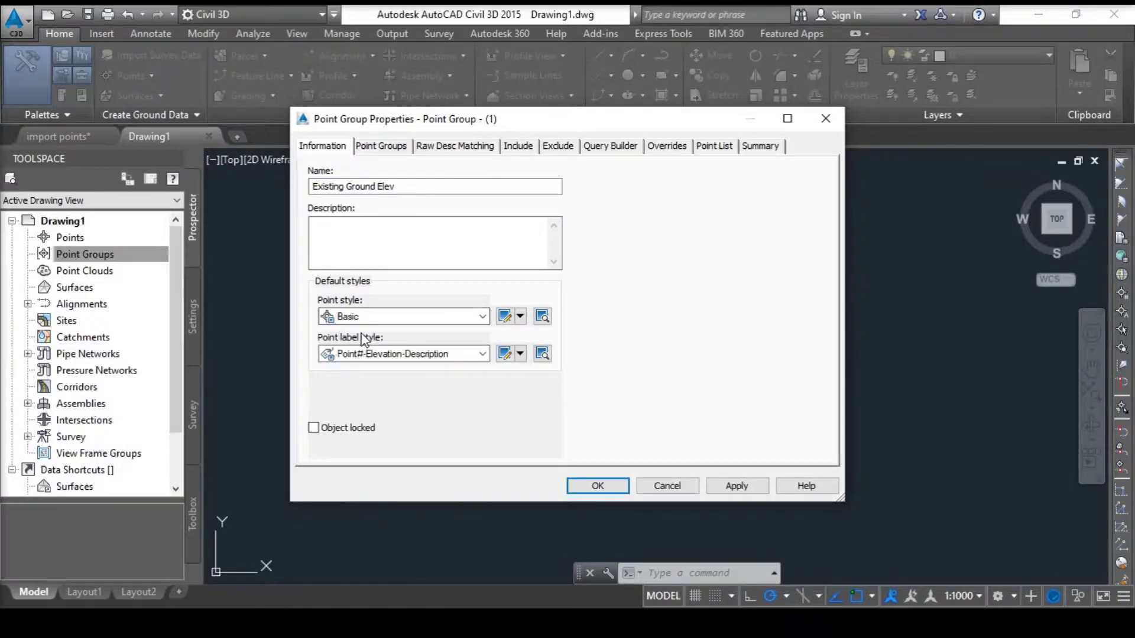
{"action": "left_click", "coordinate": [389, 355]}
{"action": "left_click", "coordinate": [393, 395]}
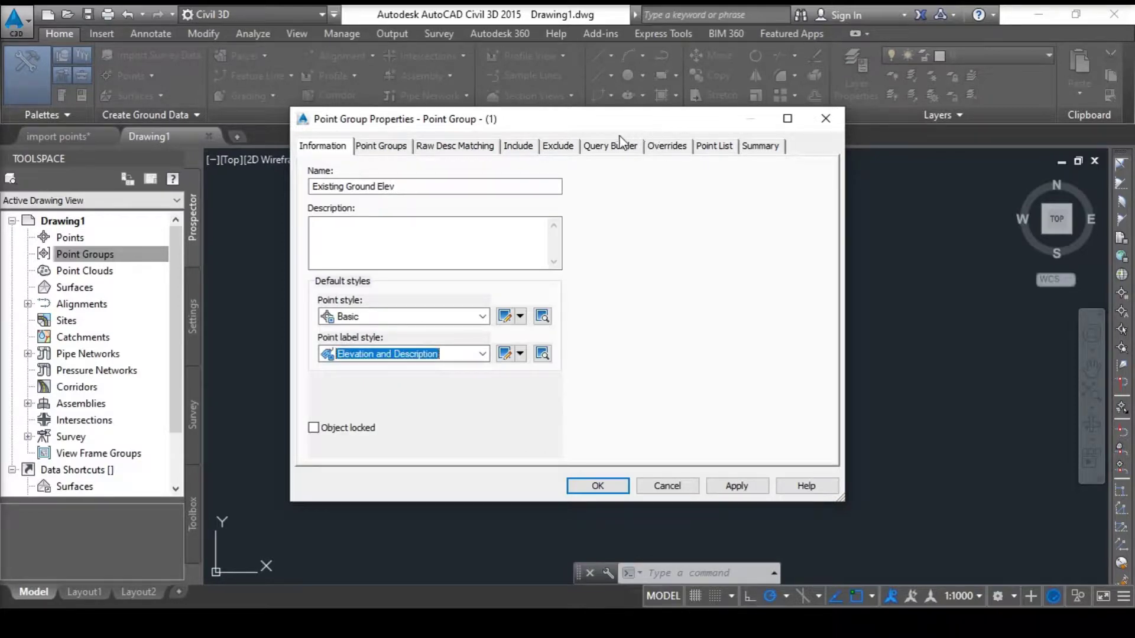
Include points with raw descriptions matching "ngl, lb, ub, cb", then apply and accept the group's properties.
{"action": "left_click", "coordinate": [520, 148]}
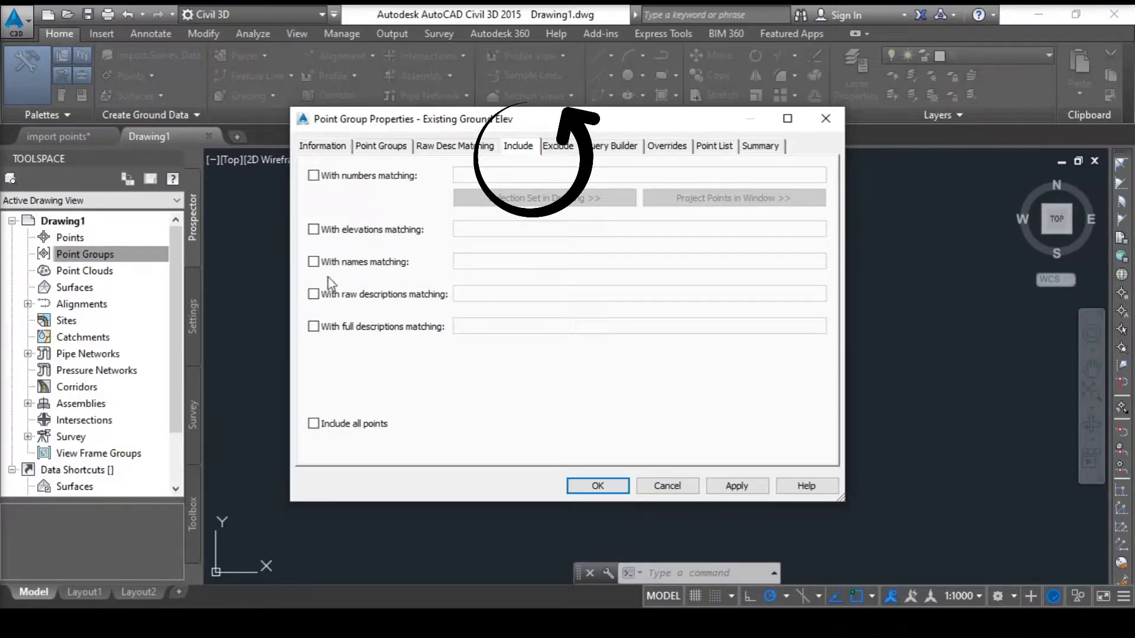
{"action": "left_click", "coordinate": [313, 295]}
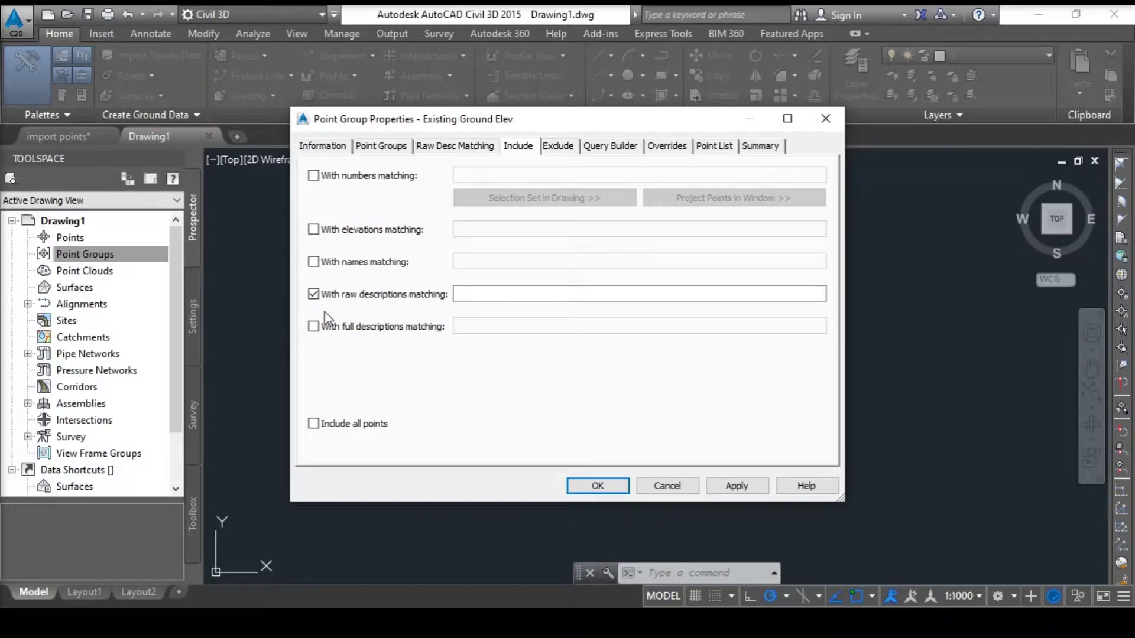
{"action": "left_click", "coordinate": [481, 291]}
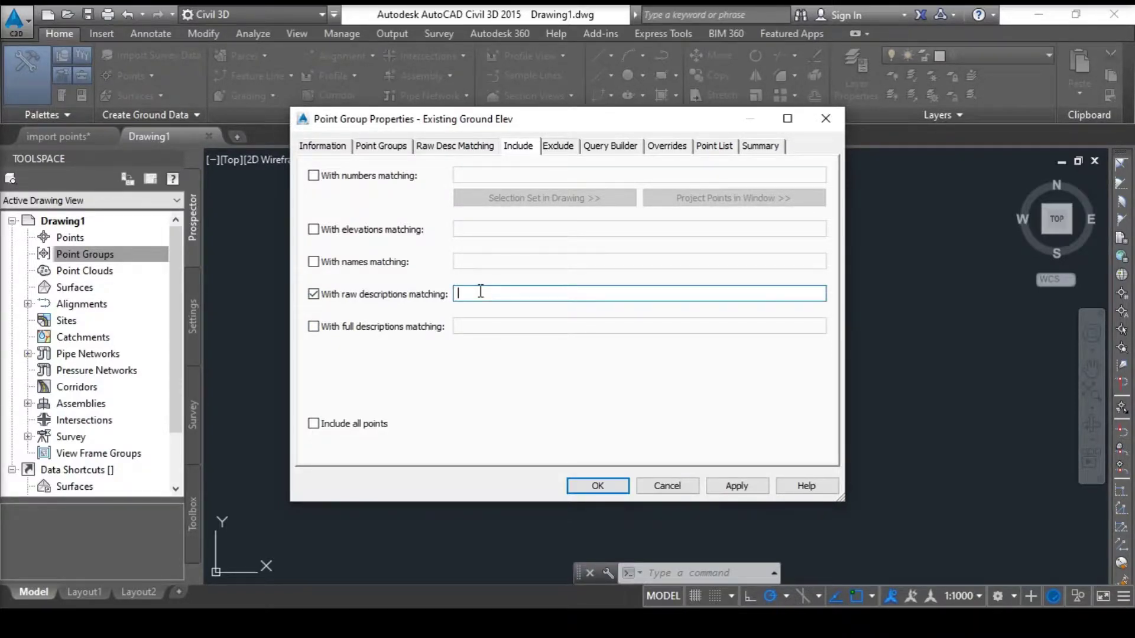
{"action": "type", "text": "n"}
{"action": "type", "text": "cb"}
{"action": "left_click", "coordinate": [734, 488]}
{"action": "left_click", "coordinate": [599, 486]}
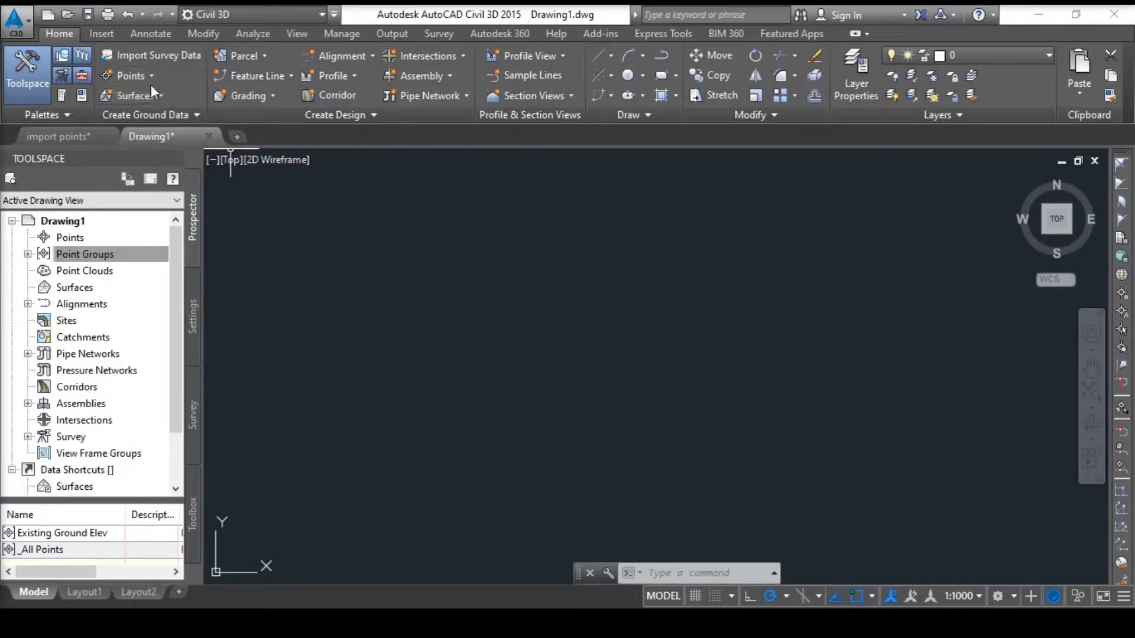
Start a point import with the point creation tools and add the desktop file "civil 3d Points" as its source.
{"action": "left_click", "coordinate": [137, 77]}
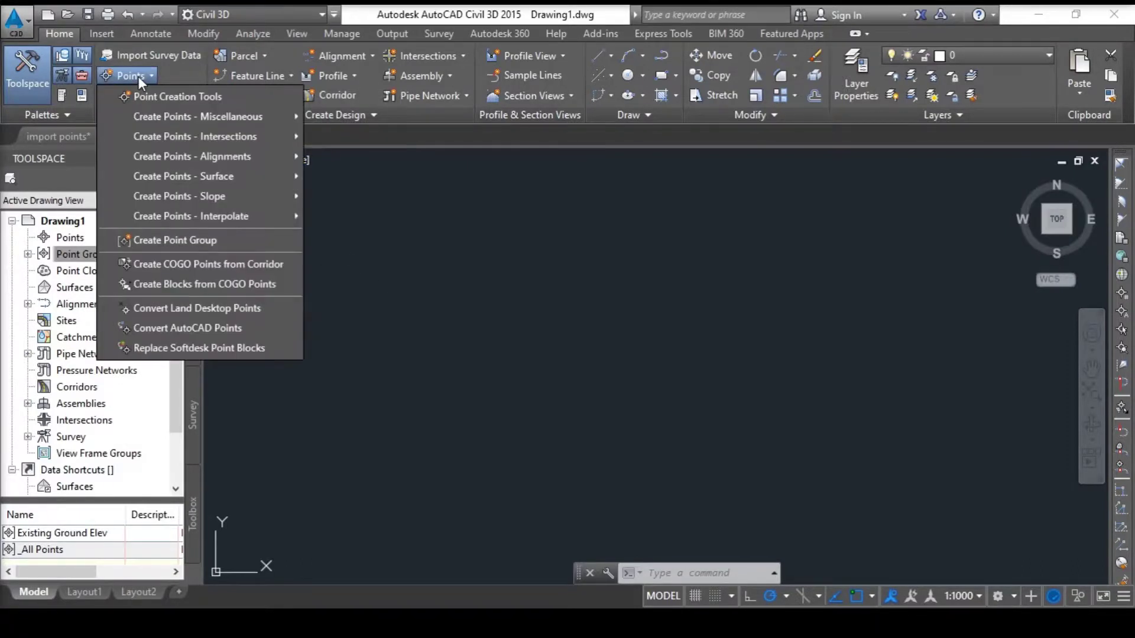
{"action": "left_click", "coordinate": [176, 97]}
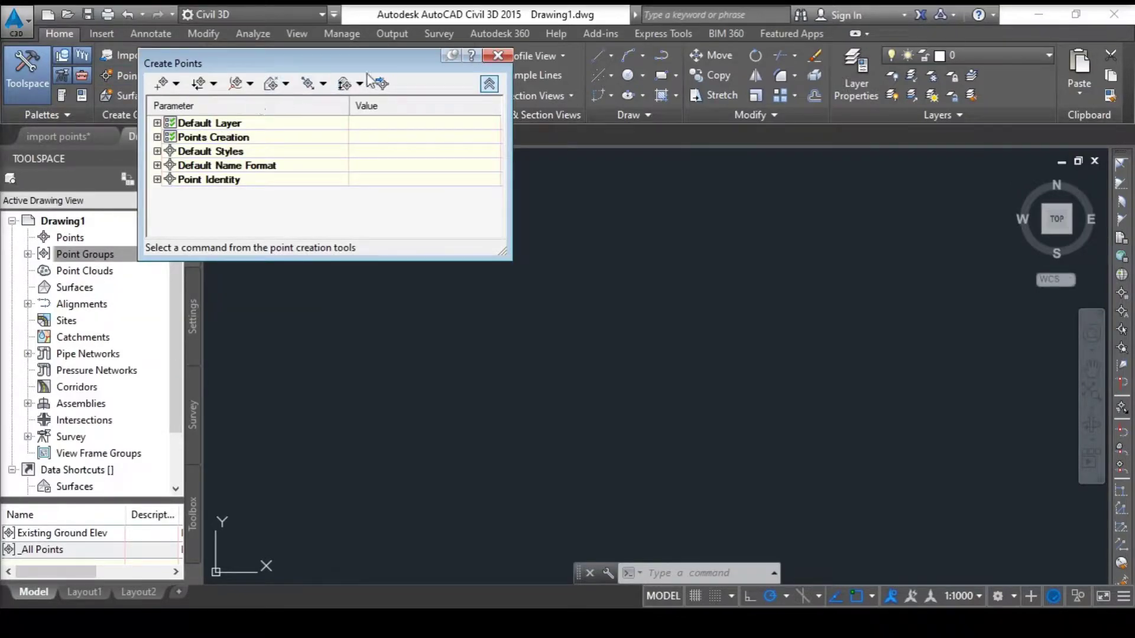
{"action": "left_click", "coordinate": [382, 83]}
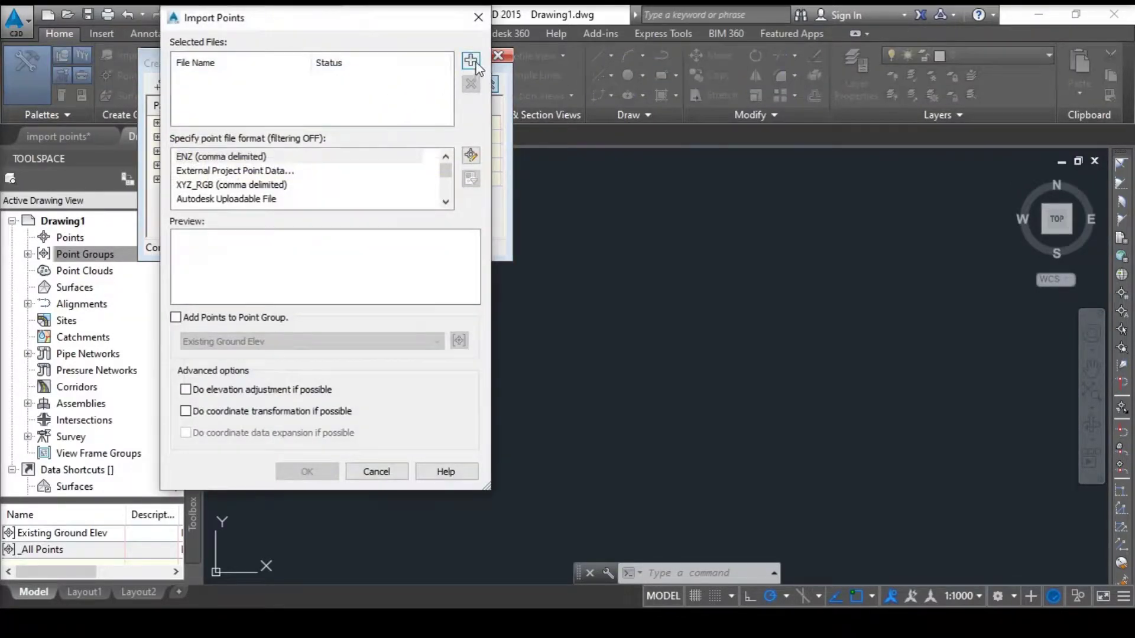
{"action": "left_click", "coordinate": [470, 60]}
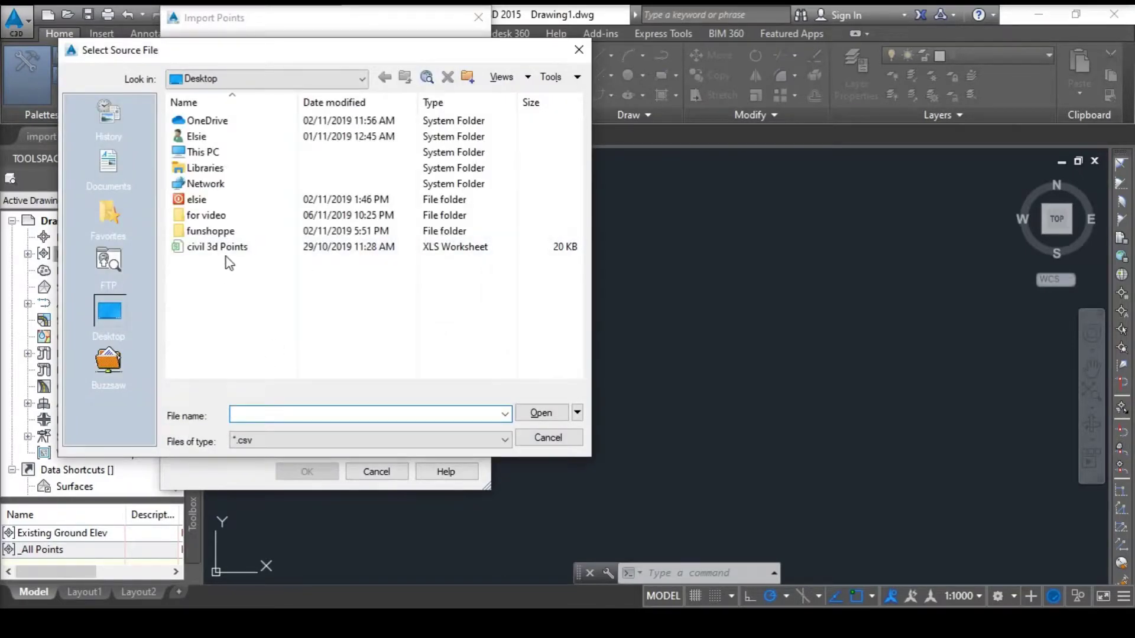
{"action": "left_click", "coordinate": [227, 249]}
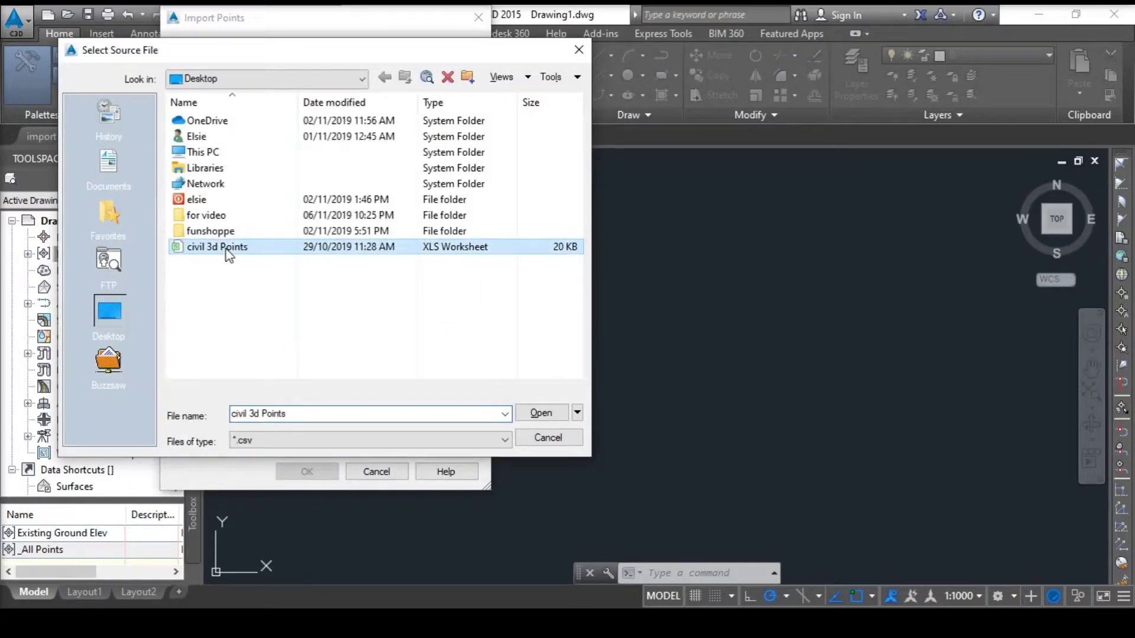
{"action": "left_click", "coordinate": [541, 414]}
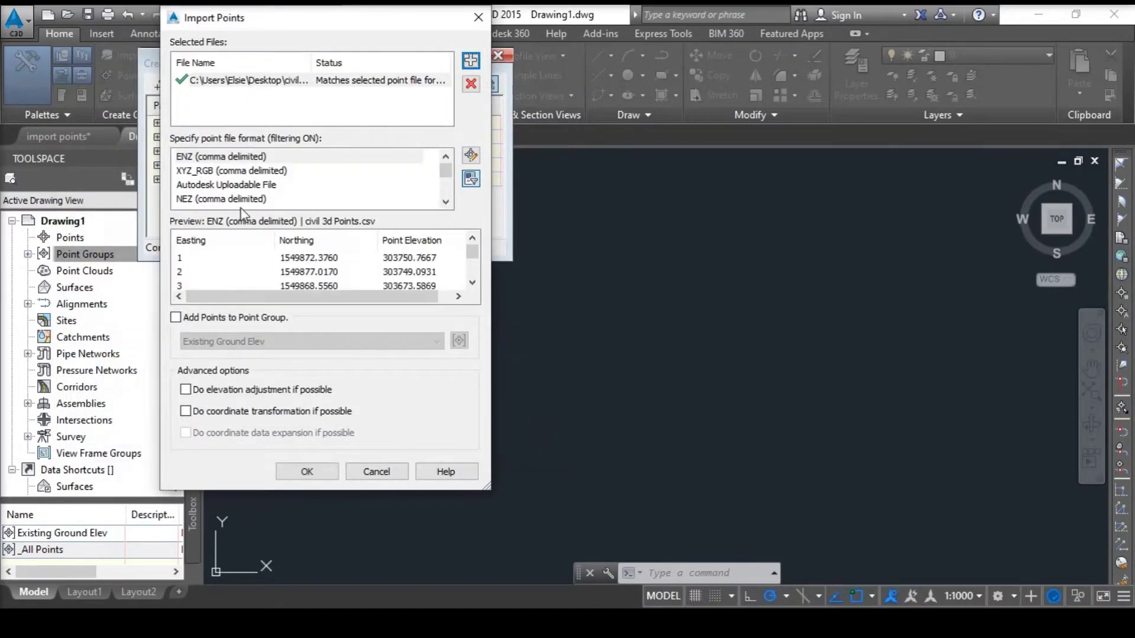
Import the points in PNEZD (comma delimited) format, adding them to the Existing Ground Elev point group, and close the point creation tools.
{"action": "scroll", "coordinate": [243, 201], "scroll_direction": "down", "scroll_amount": 5}
{"action": "left_click", "coordinate": [210, 200]}
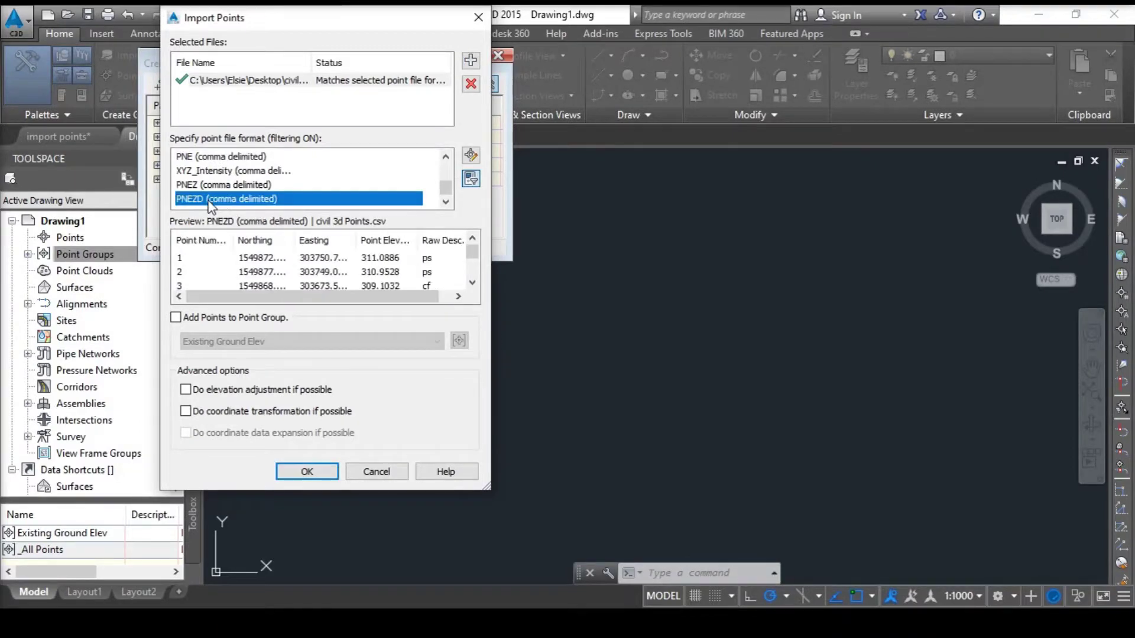
{"action": "left_click", "coordinate": [176, 318]}
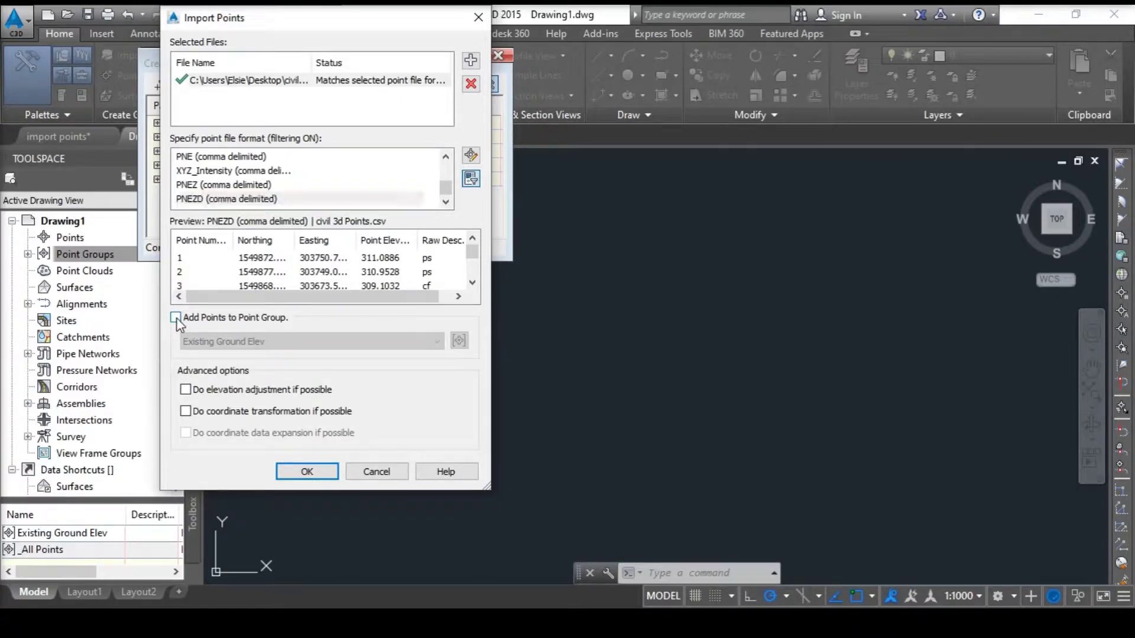
{"action": "left_click", "coordinate": [255, 342]}
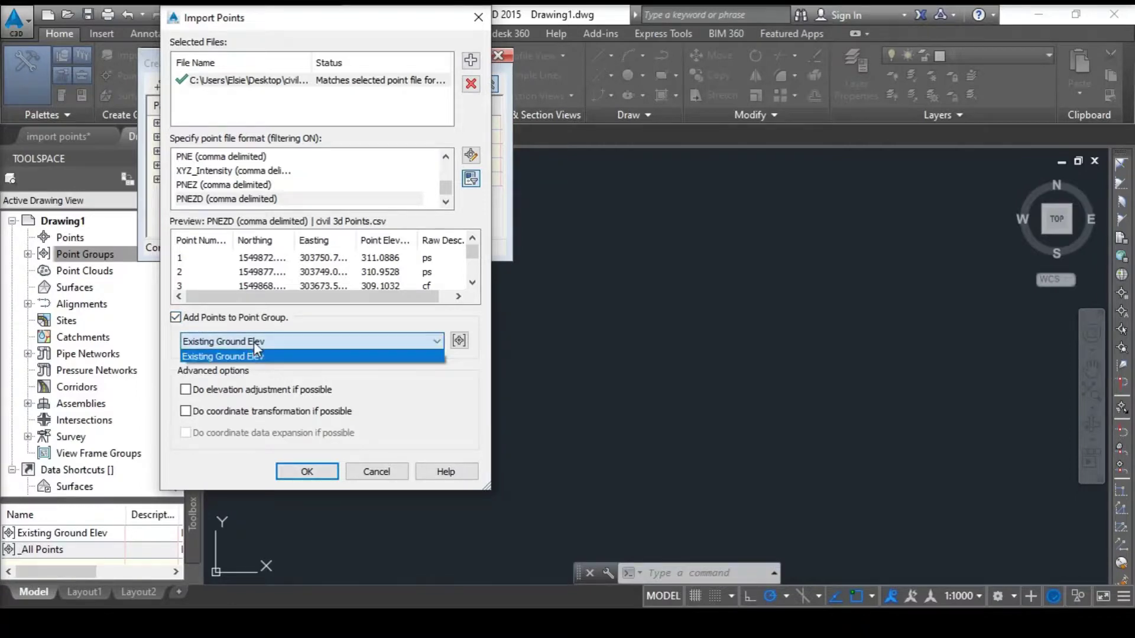
{"action": "left_click", "coordinate": [267, 357]}
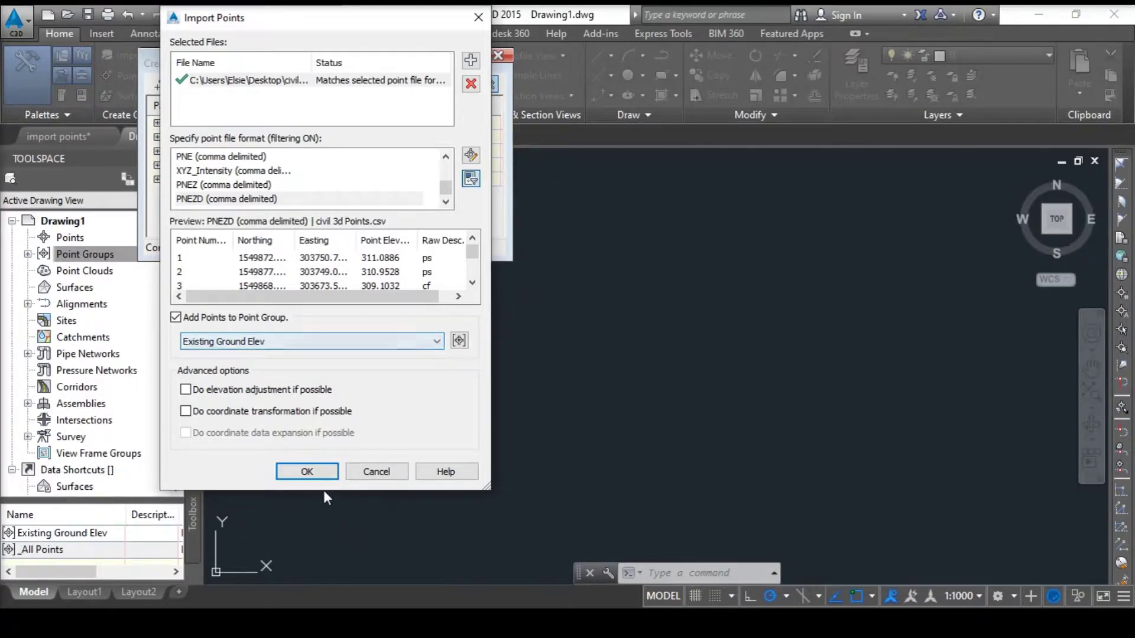
{"action": "left_click", "coordinate": [307, 471]}
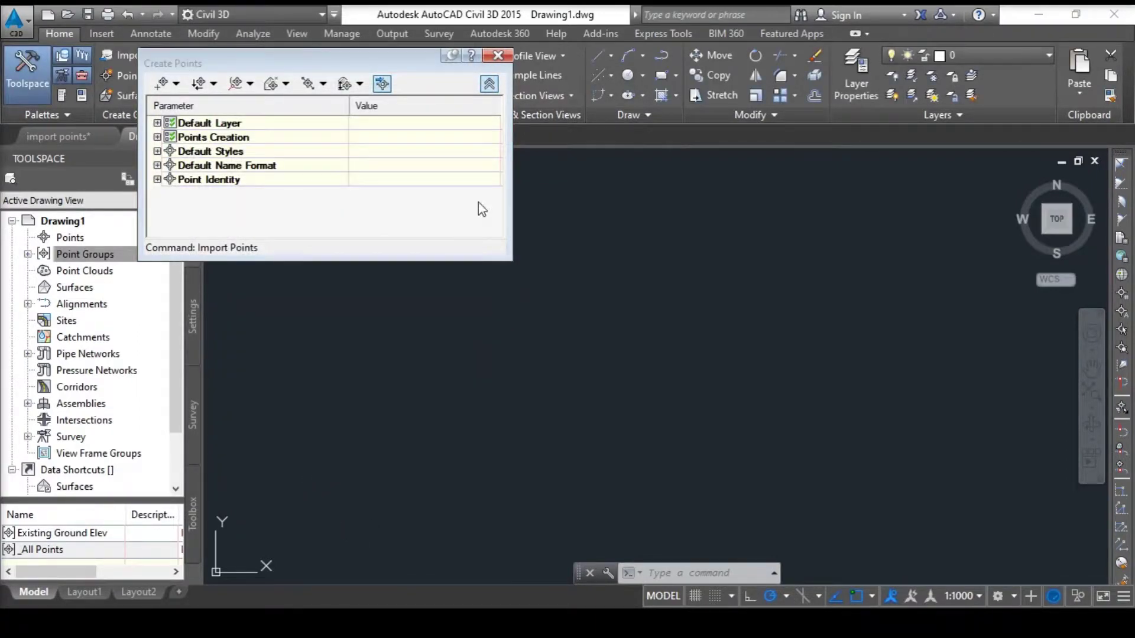
{"action": "left_click", "coordinate": [498, 55]}
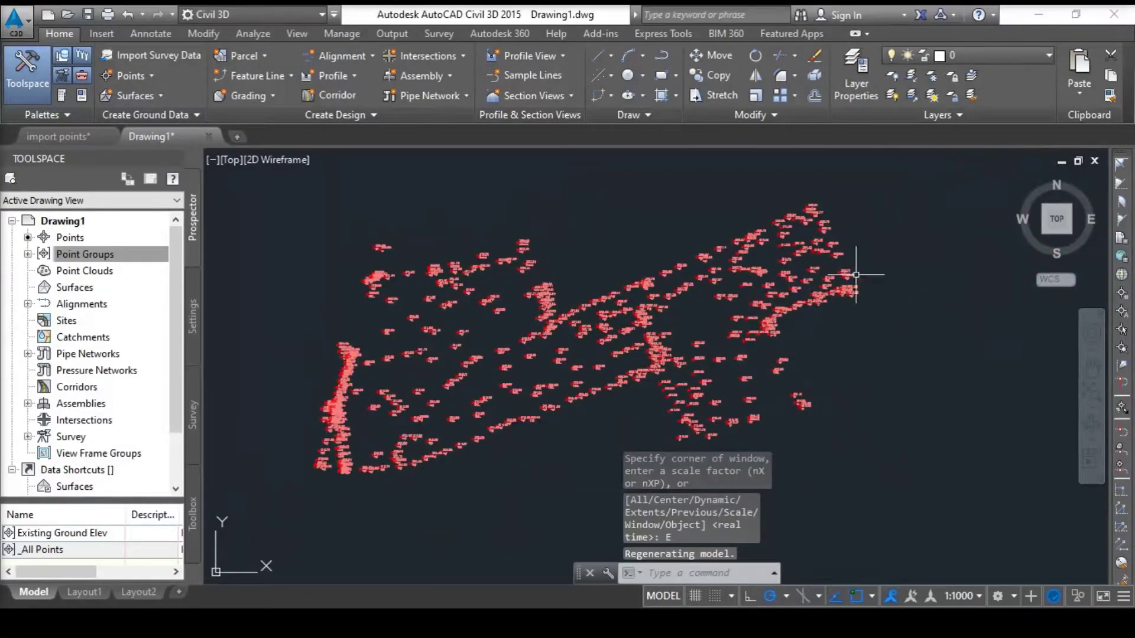
Open the properties of the Existing Ground Elev group and examine its point list for the included raw descriptions.
{"action": "left_click", "coordinate": [27, 255]}
{"action": "left_click", "coordinate": [83, 272]}
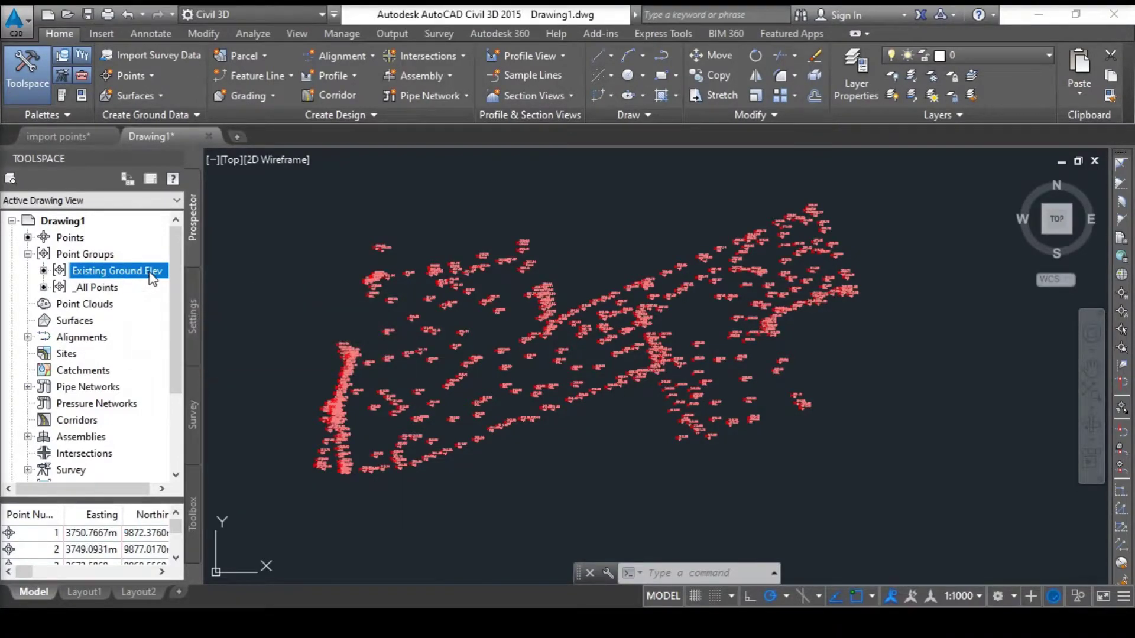
{"action": "right_click", "coordinate": [95, 272]}
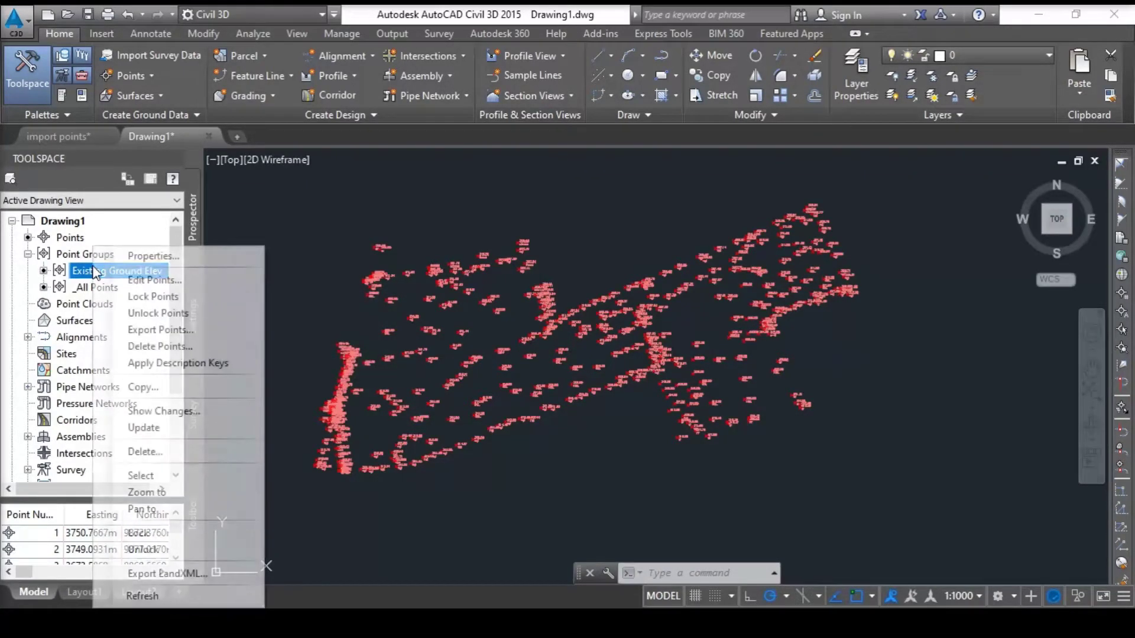
{"action": "left_click", "coordinate": [147, 256]}
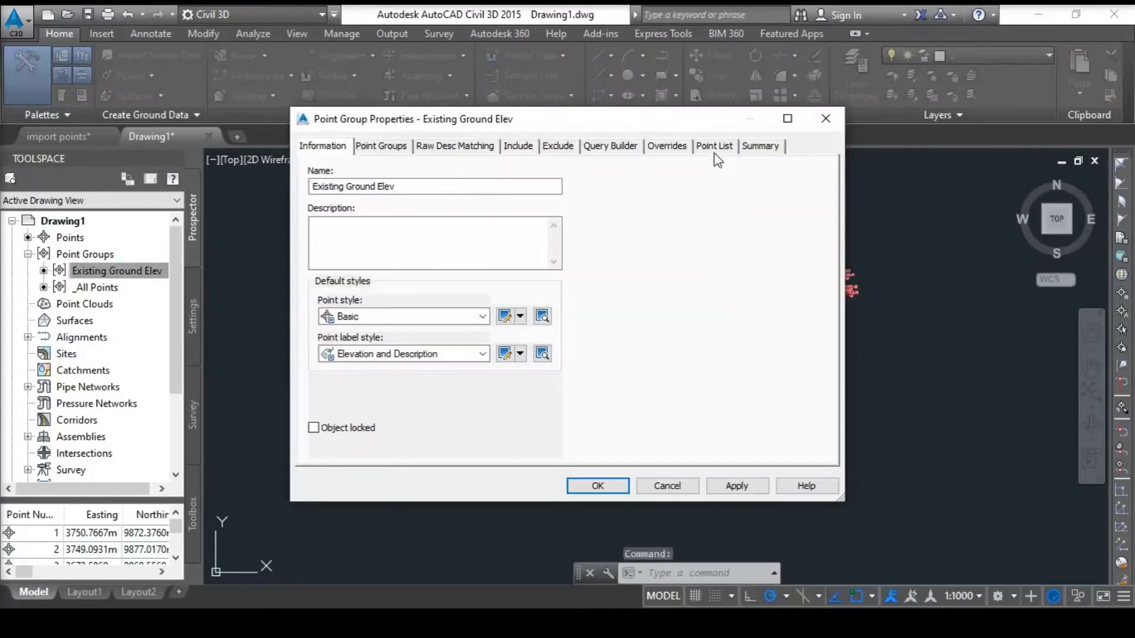
{"action": "left_click", "coordinate": [715, 147]}
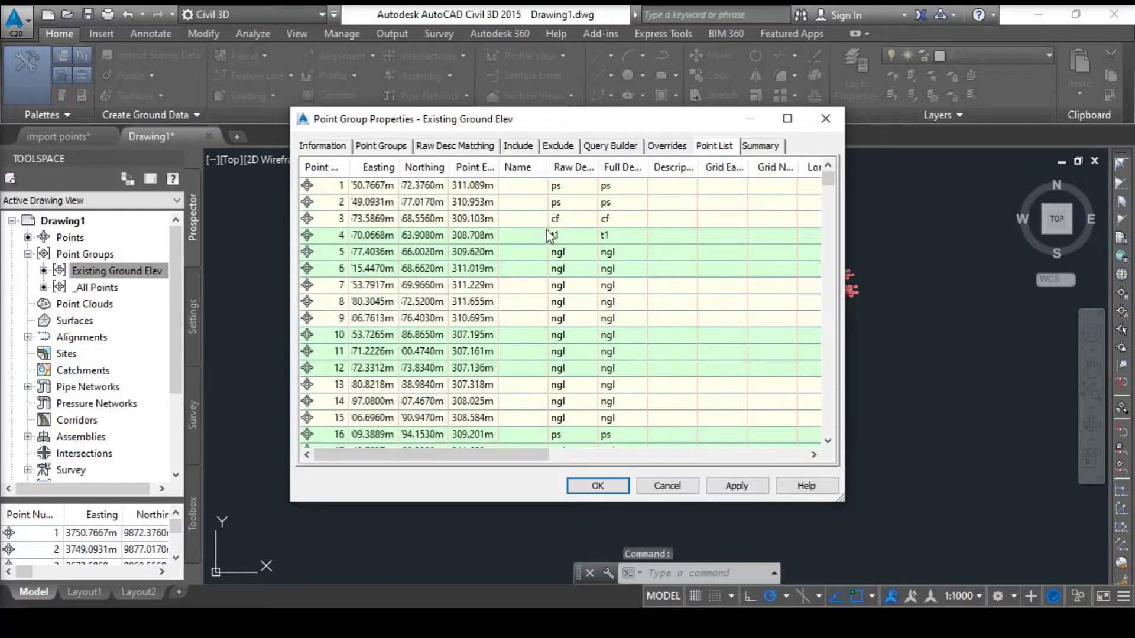
Disable number matching, keep only raw descriptions matching "ngl, lb, ub, cb" in the group, apply, and check the point list.
{"action": "left_click", "coordinate": [518, 146]}
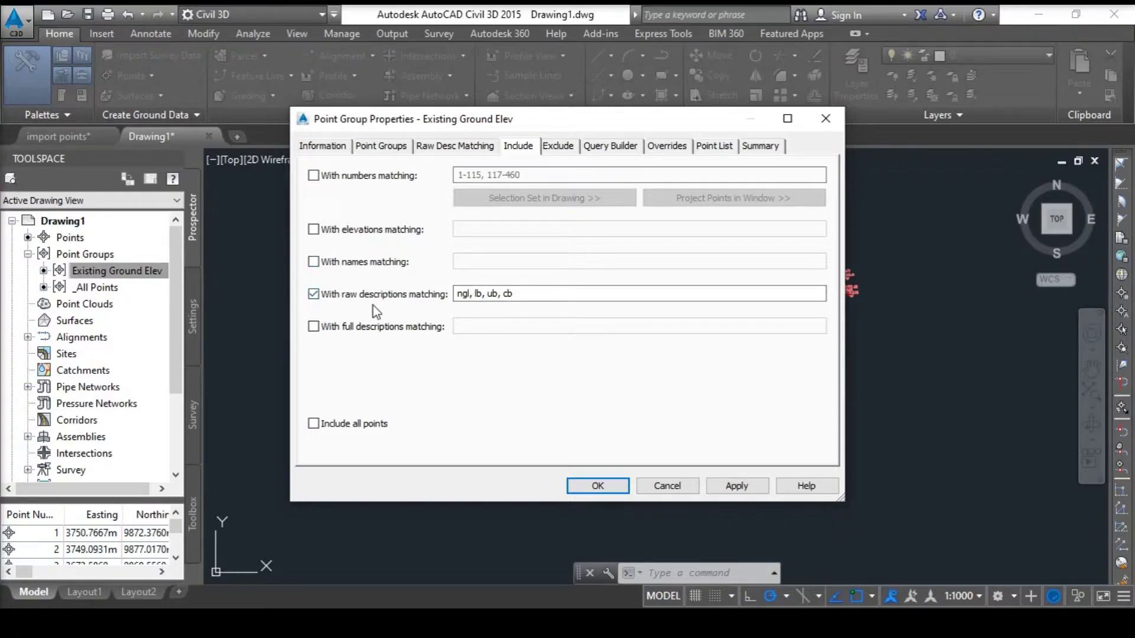
{"action": "left_click", "coordinate": [752, 488]}
{"action": "left_click", "coordinate": [715, 148]}
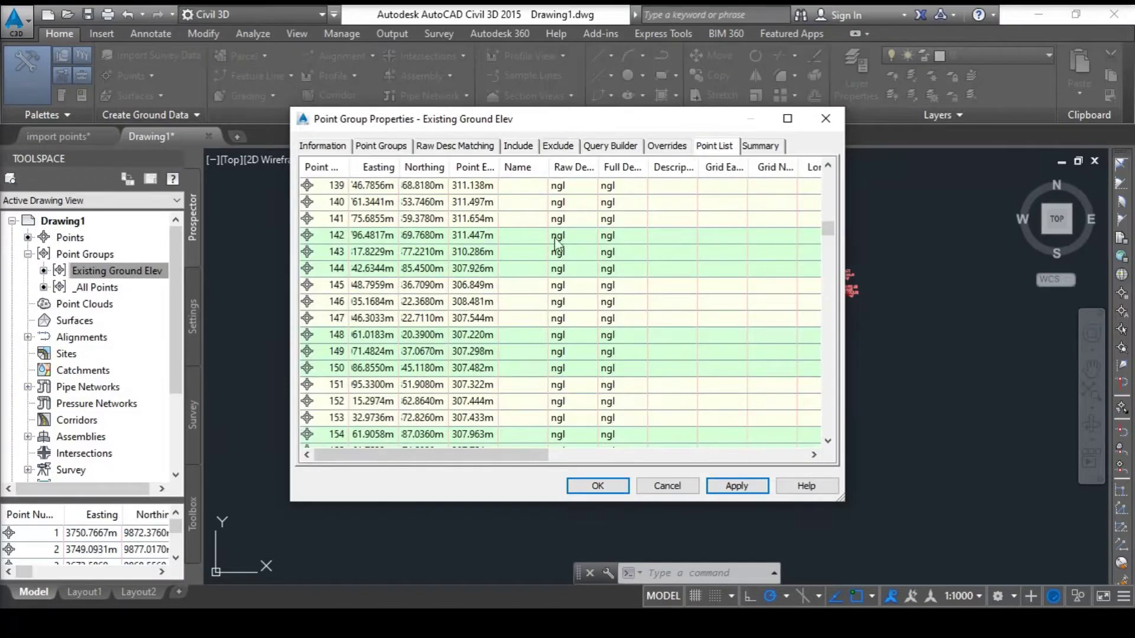
{"action": "scroll", "coordinate": [551, 242], "scroll_direction": "up", "scroll_amount": 15}
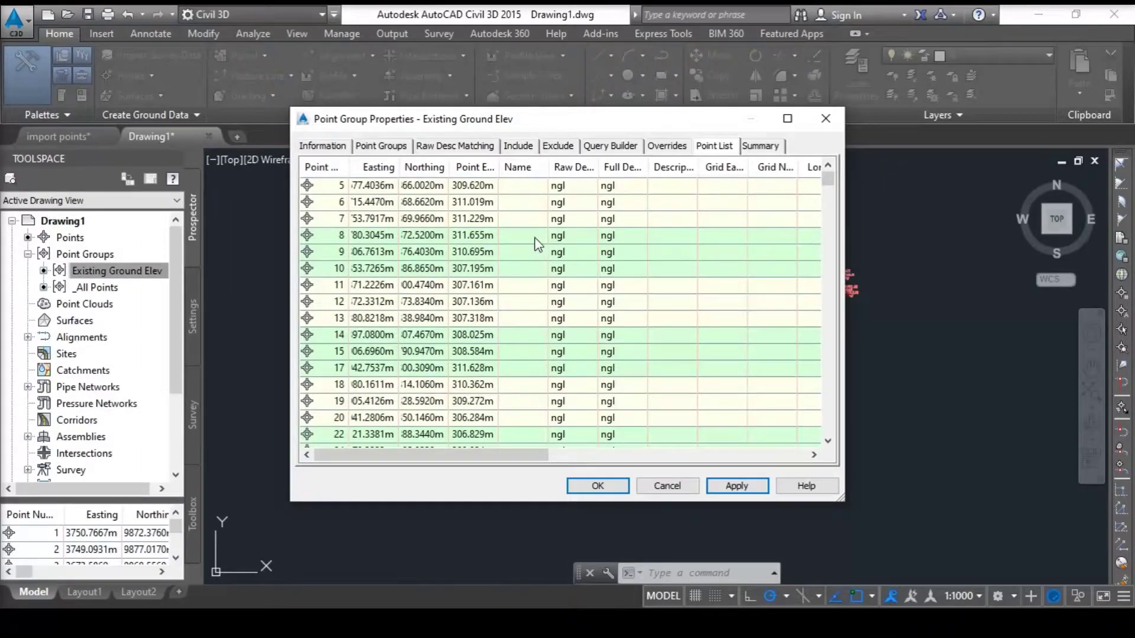
{"action": "scroll", "coordinate": [513, 232], "scroll_direction": "down", "scroll_amount": 2}
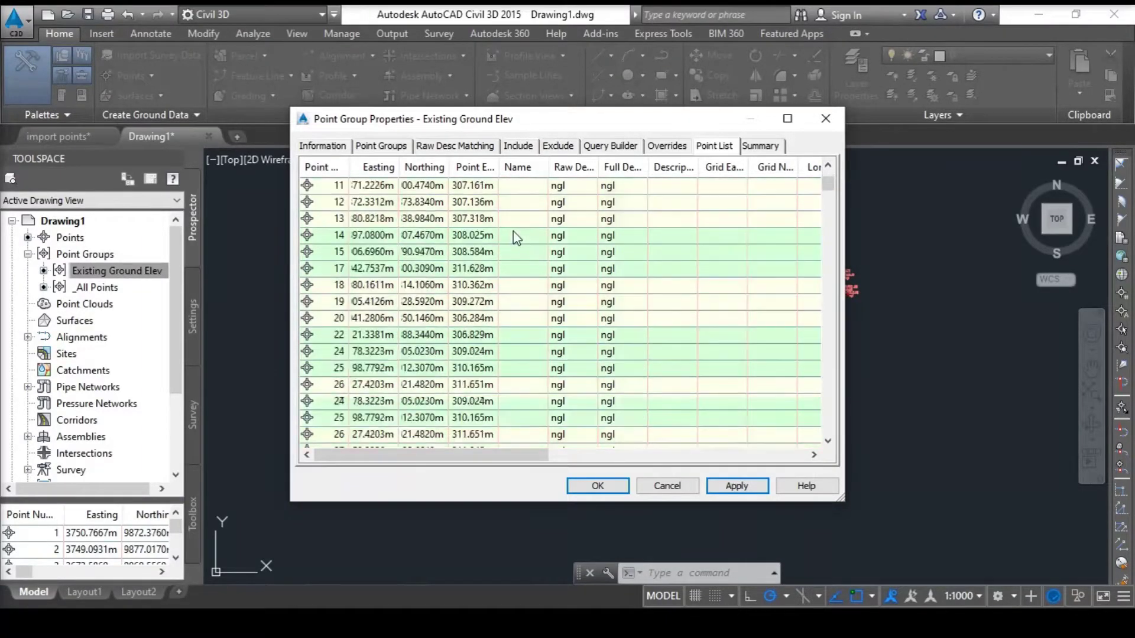
{"action": "scroll", "coordinate": [513, 234], "scroll_direction": "up", "scroll_amount": 2}
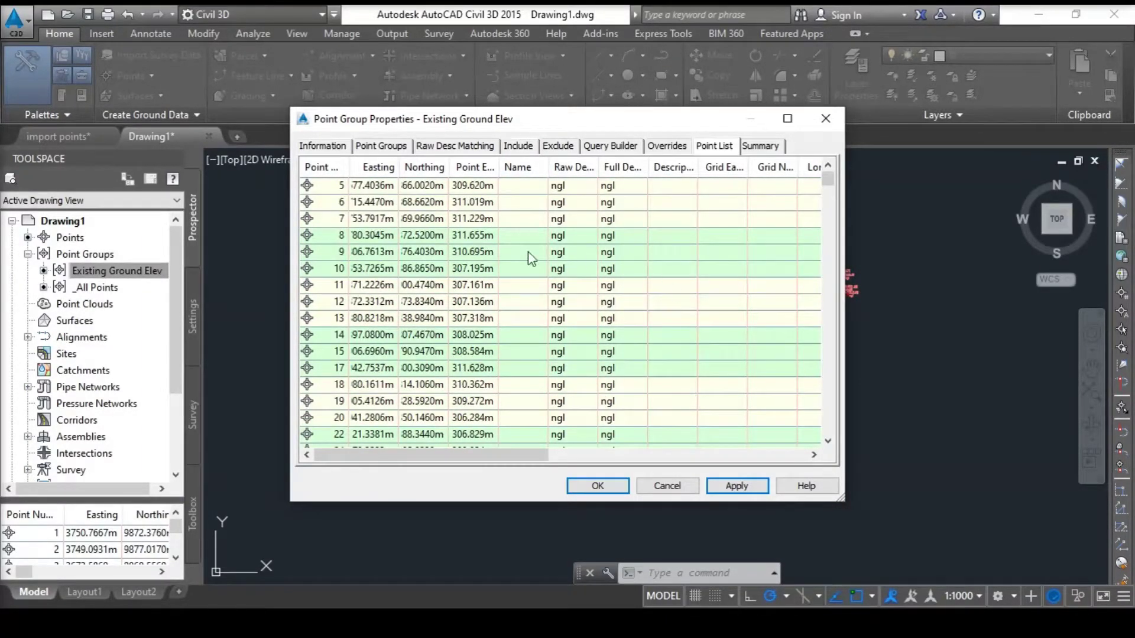
Check the raw descriptions further down the Existing Ground Elev point list and accept the group properties.
{"action": "scroll", "coordinate": [532, 258], "scroll_direction": "down", "scroll_amount": 15}
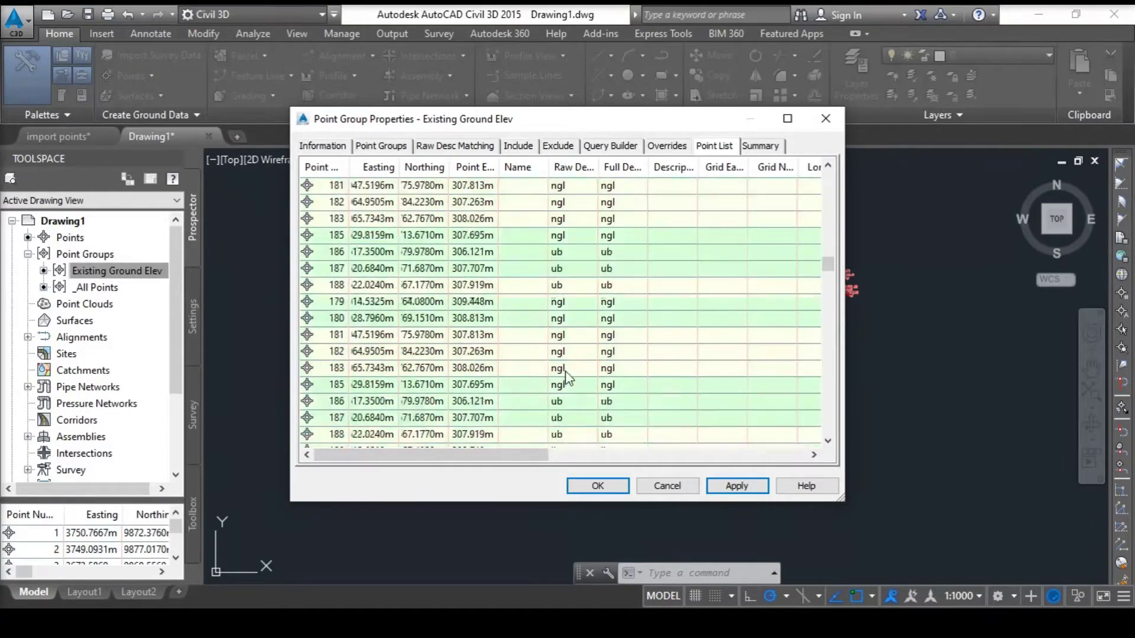
{"action": "scroll", "coordinate": [567, 379], "scroll_direction": "down", "scroll_amount": 3}
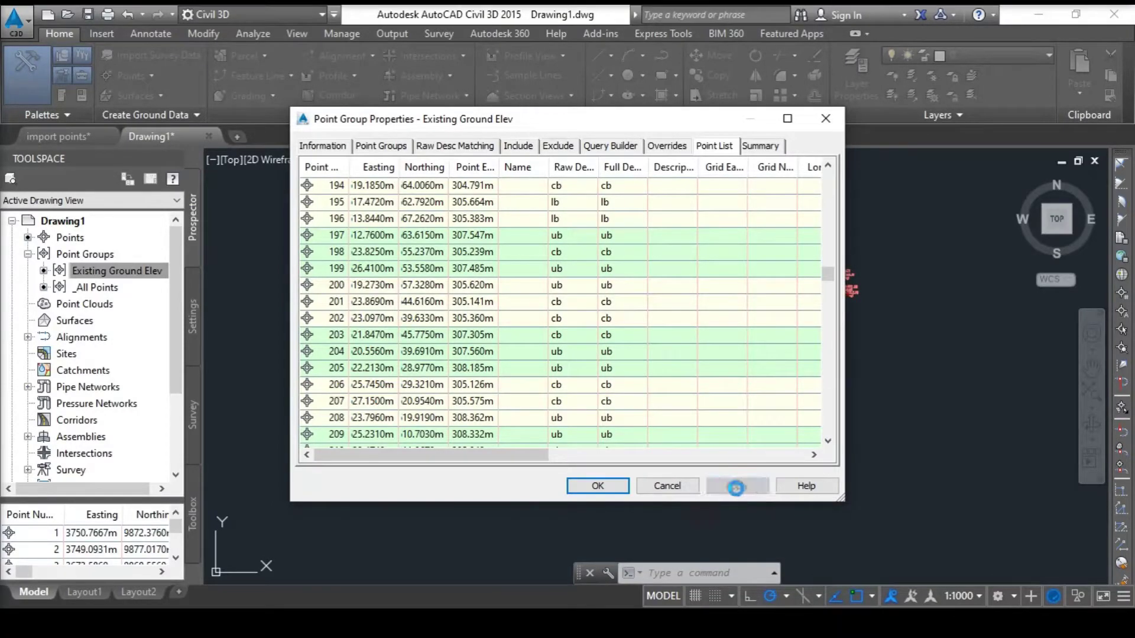
{"action": "left_click", "coordinate": [609, 485]}
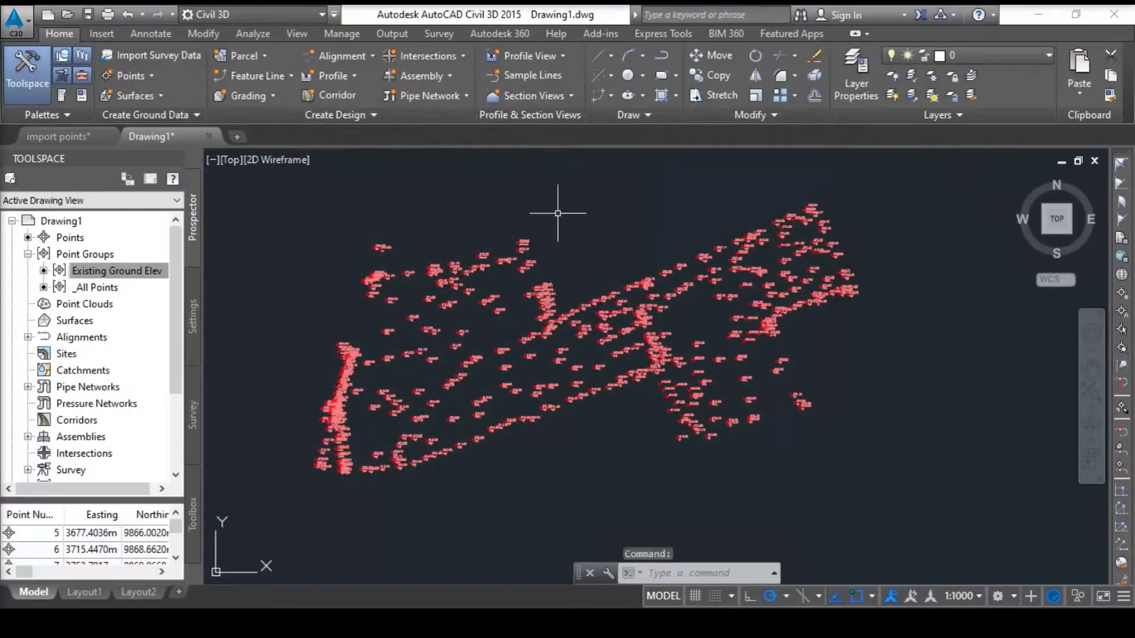
Examine the elevation and description labels of the Existing Ground Elev points across the drawing.
{"action": "middle_click_drag", "start_coordinate": [661, 395], "coordinate": [710, 402]}
{"action": "left_click", "coordinate": [117, 273]}
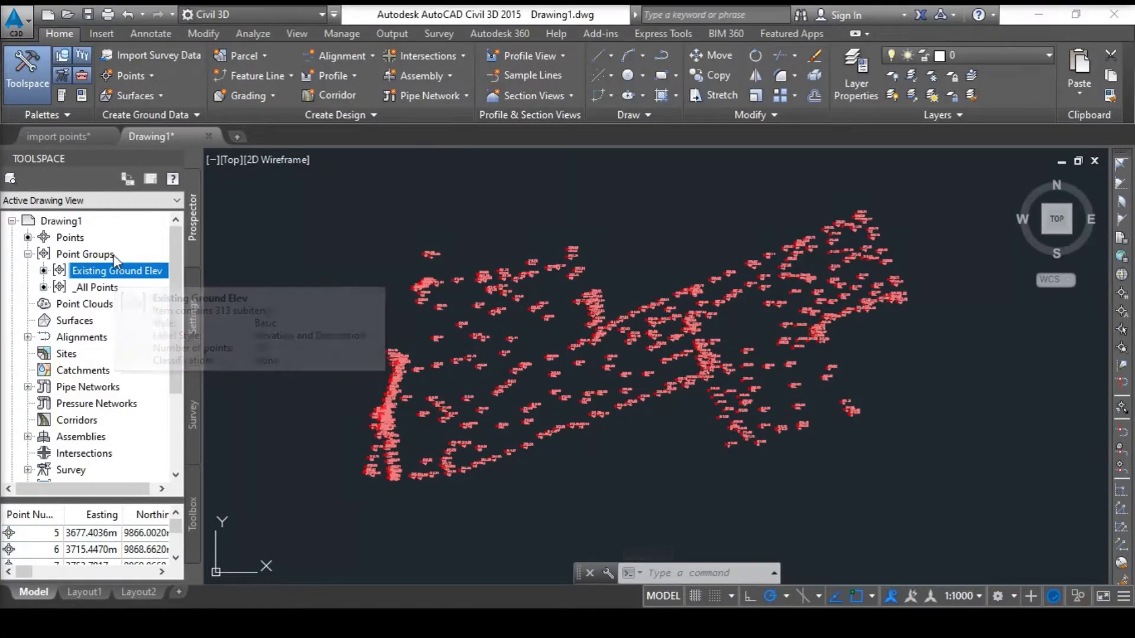
{"action": "scroll", "coordinate": [483, 387], "scroll_direction": "up", "scroll_amount": 3}
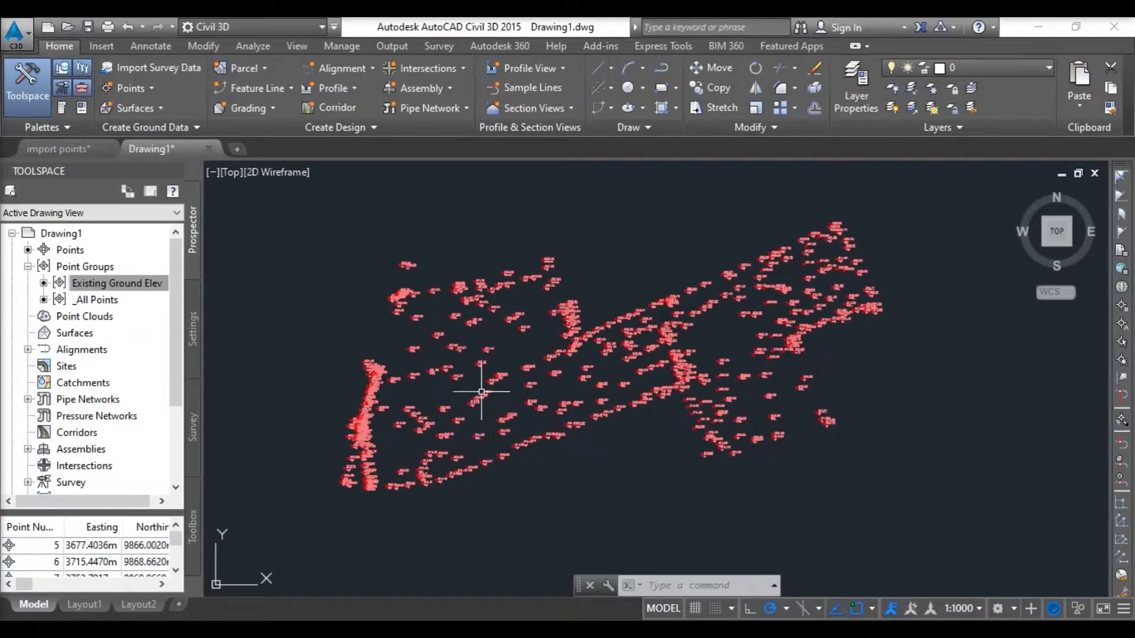
{"action": "scroll", "coordinate": [483, 388], "scroll_direction": "down", "scroll_amount": 2}
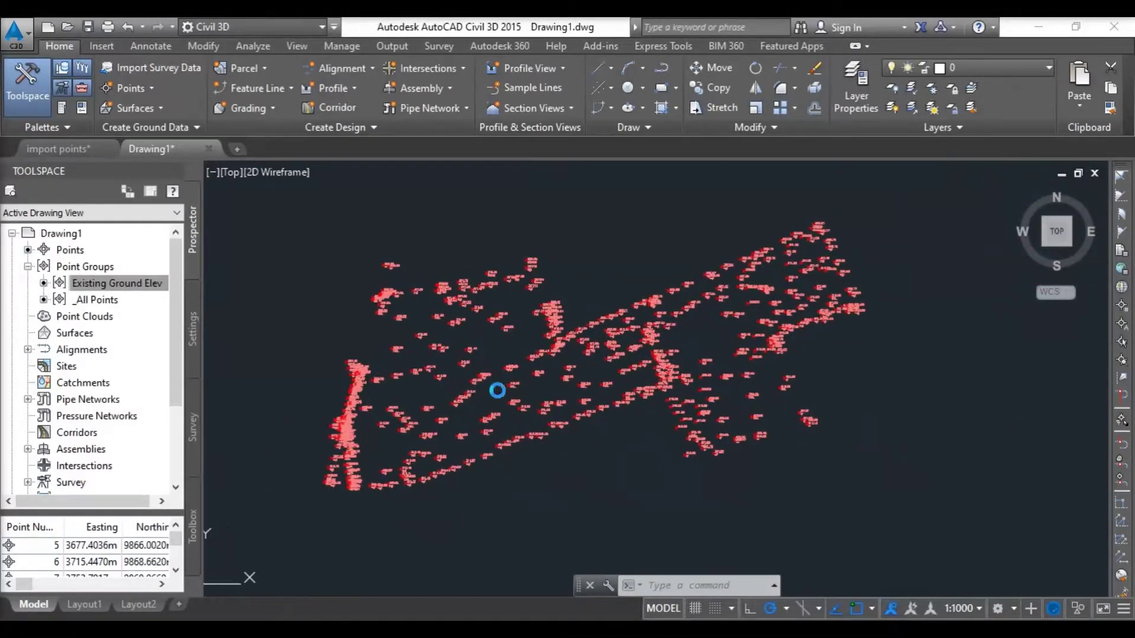
{"action": "scroll", "coordinate": [475, 392], "scroll_direction": "up", "scroll_amount": 2}
{"action": "scroll", "coordinate": [506, 405], "scroll_direction": "down", "scroll_amount": 2}
{"action": "scroll", "coordinate": [516, 407], "scroll_direction": "up", "scroll_amount": 2}
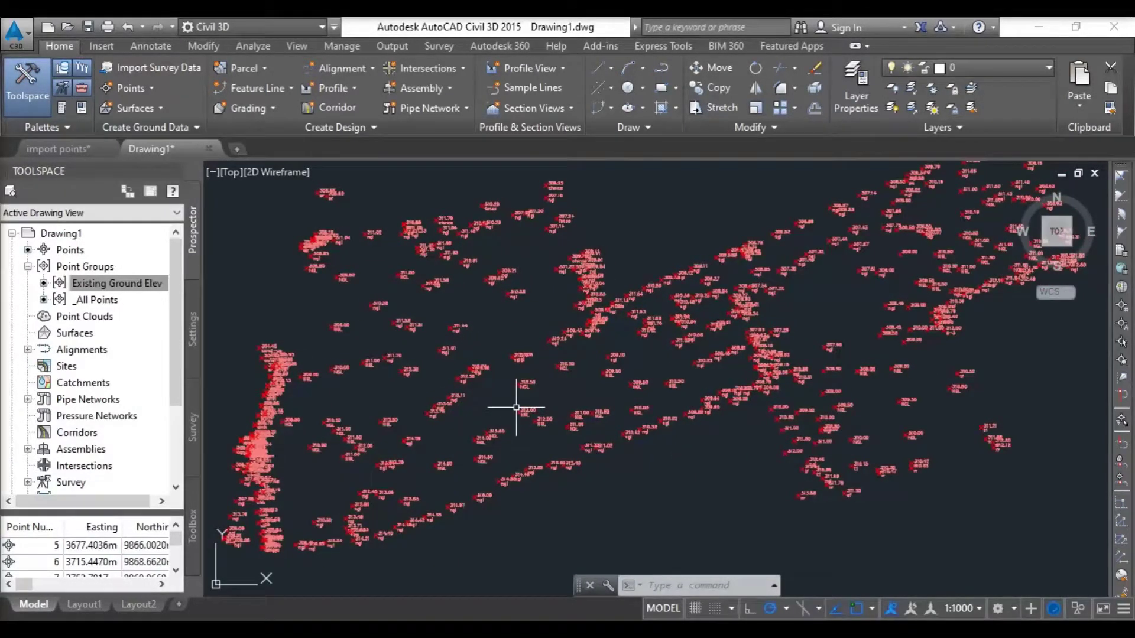
{"action": "mouse_move", "coordinate": [519, 409]}
{"action": "middle_click_drag", "start_coordinate": [494, 327], "coordinate": [497, 332]}
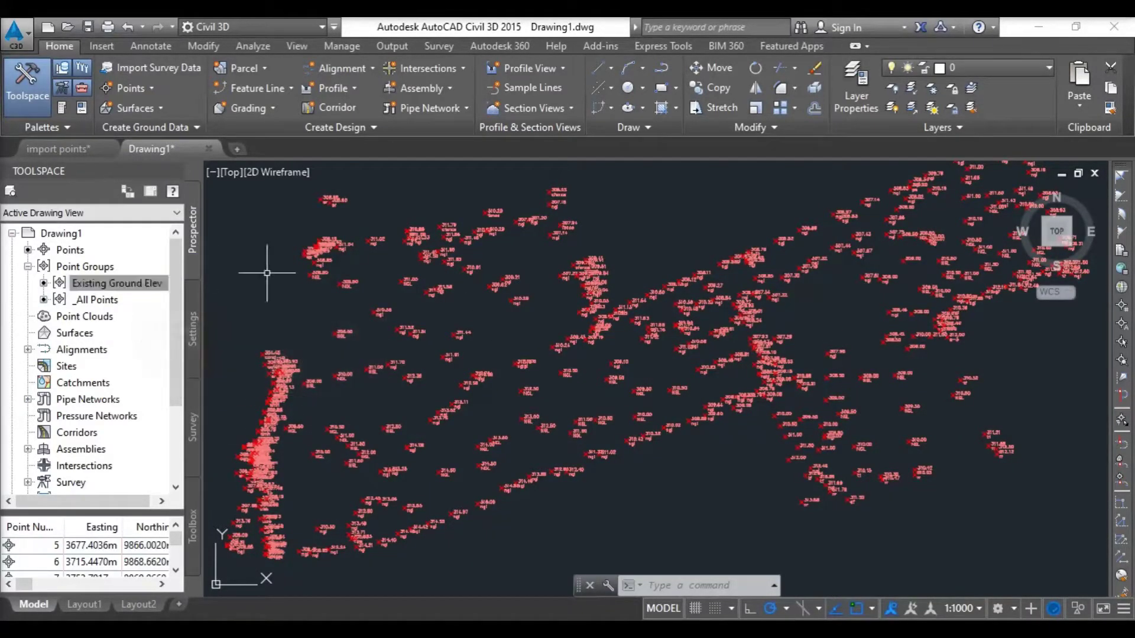
{"action": "middle_click_drag", "start_coordinate": [553, 405], "coordinate": [543, 393]}
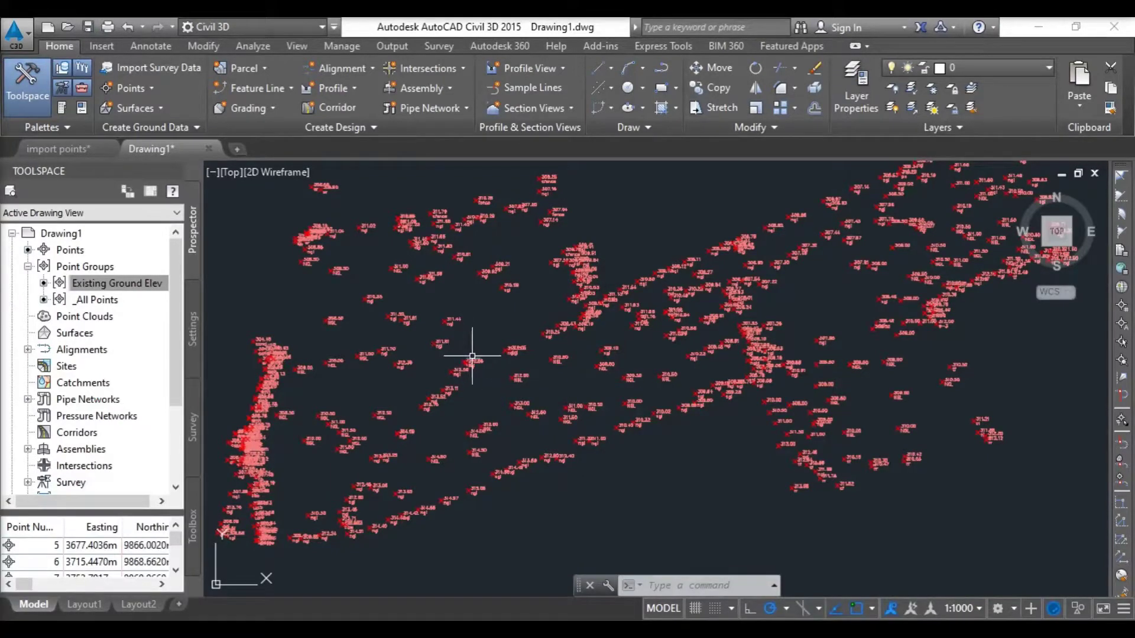
{"action": "mouse_move", "coordinate": [468, 357]}
{"action": "middle_mouse_down"}
{"action": "mouse_move", "coordinate": [459, 357]}
{"action": "mouse_move", "coordinate": [474, 375]}
{"action": "middle_mouse_up"}
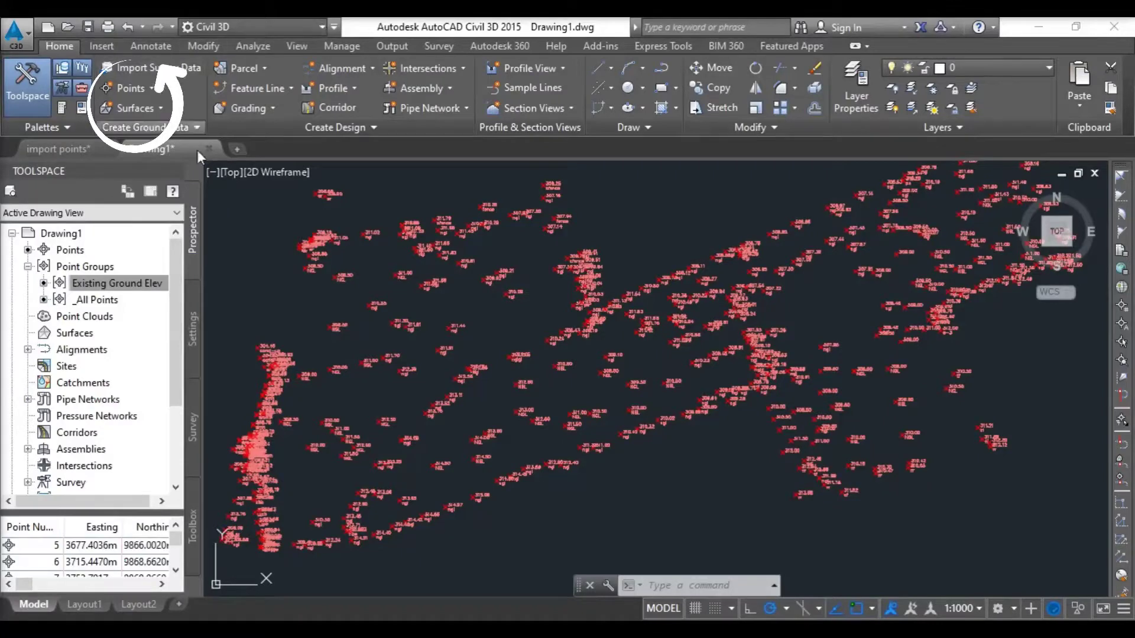
Create a TIN surface named "Existing Topo" on the C-TOPO layer with the Contours 2m and 10m (Background) style.
{"action": "left_click", "coordinate": [136, 107]}
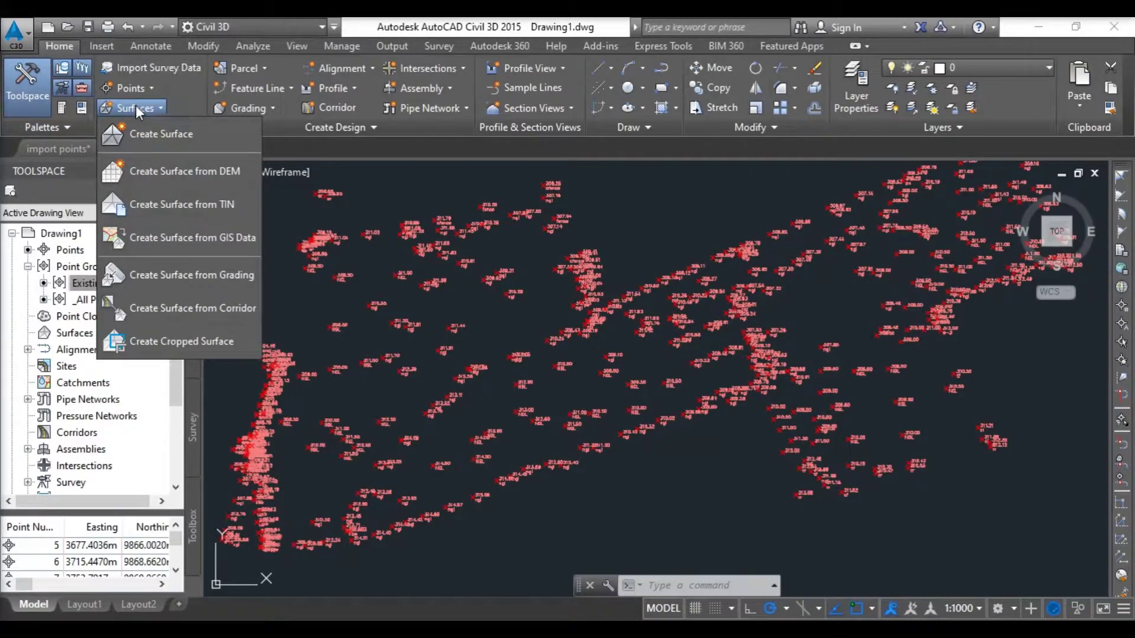
{"action": "left_click", "coordinate": [155, 136]}
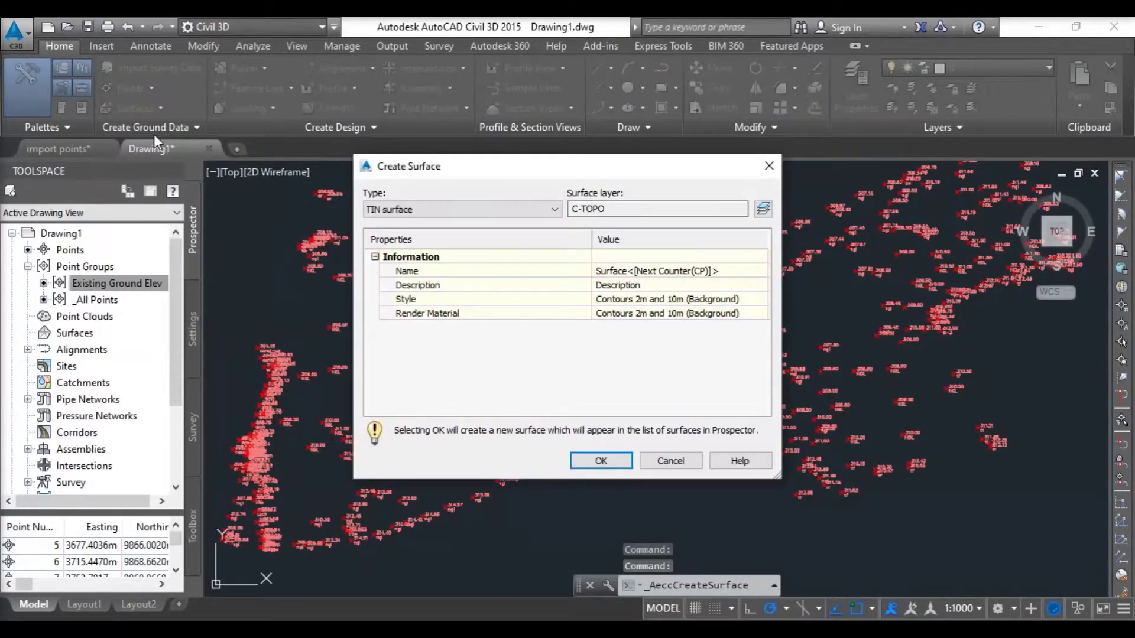
{"action": "left_click_drag", "start_coordinate": [546, 164], "coordinate": [459, 115]}
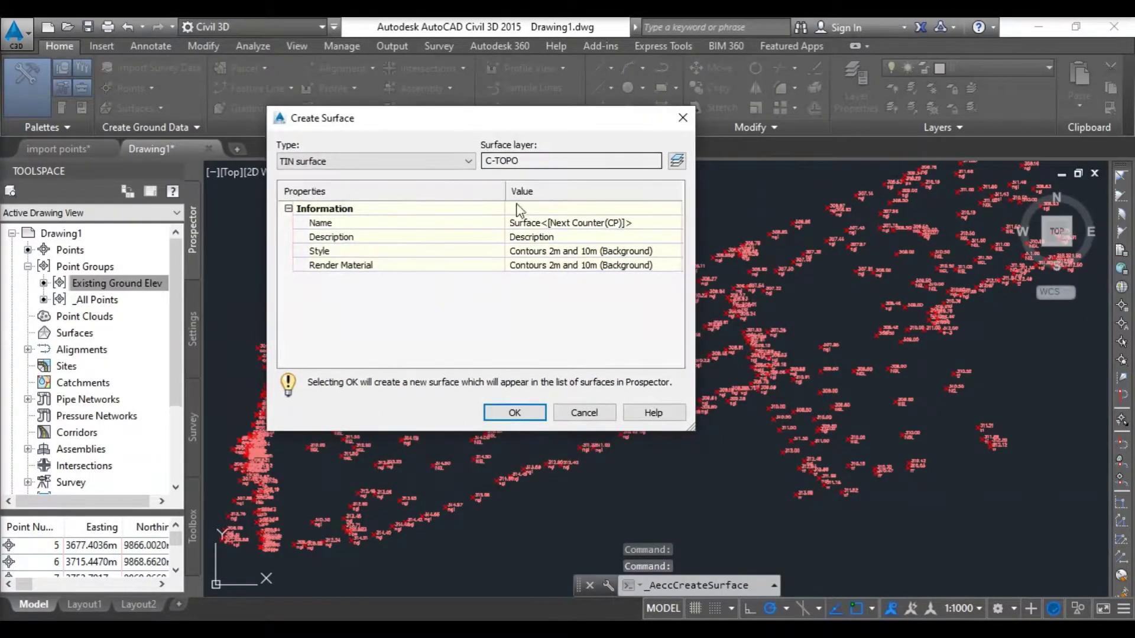
{"action": "left_click", "coordinate": [537, 222]}
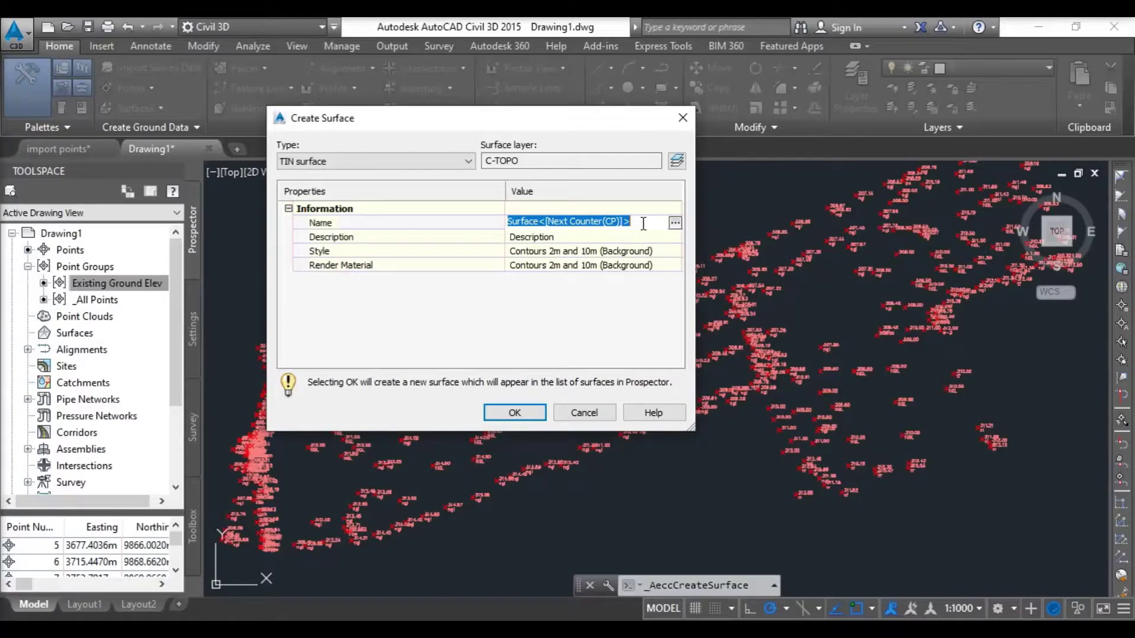
{"action": "type", "text": "Existing Topo"}
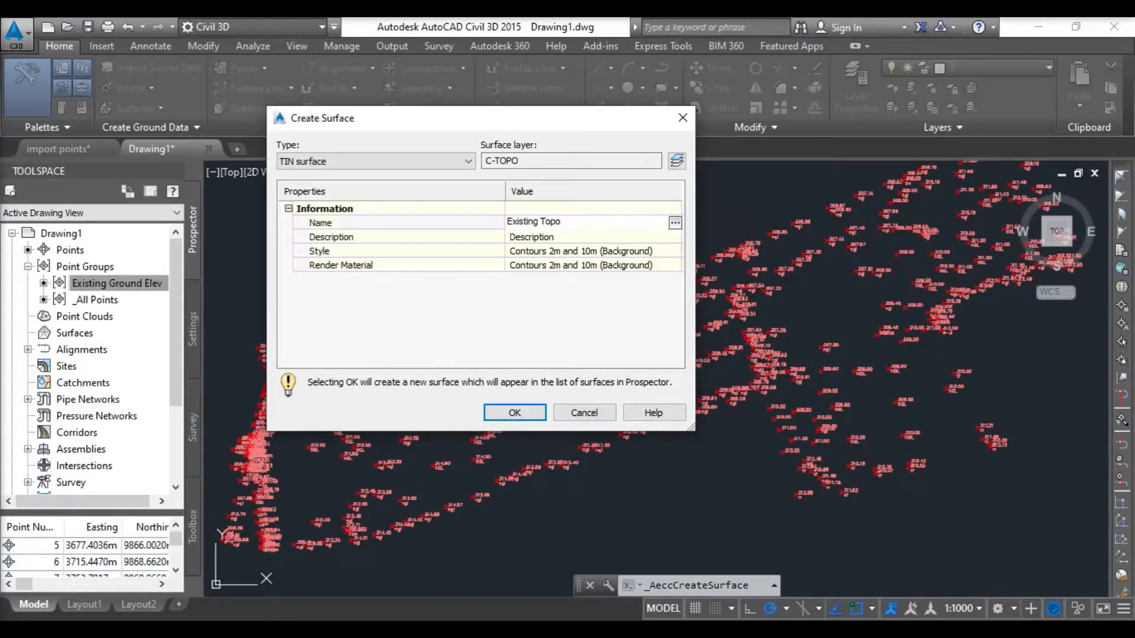
{"action": "left_click", "coordinate": [522, 412]}
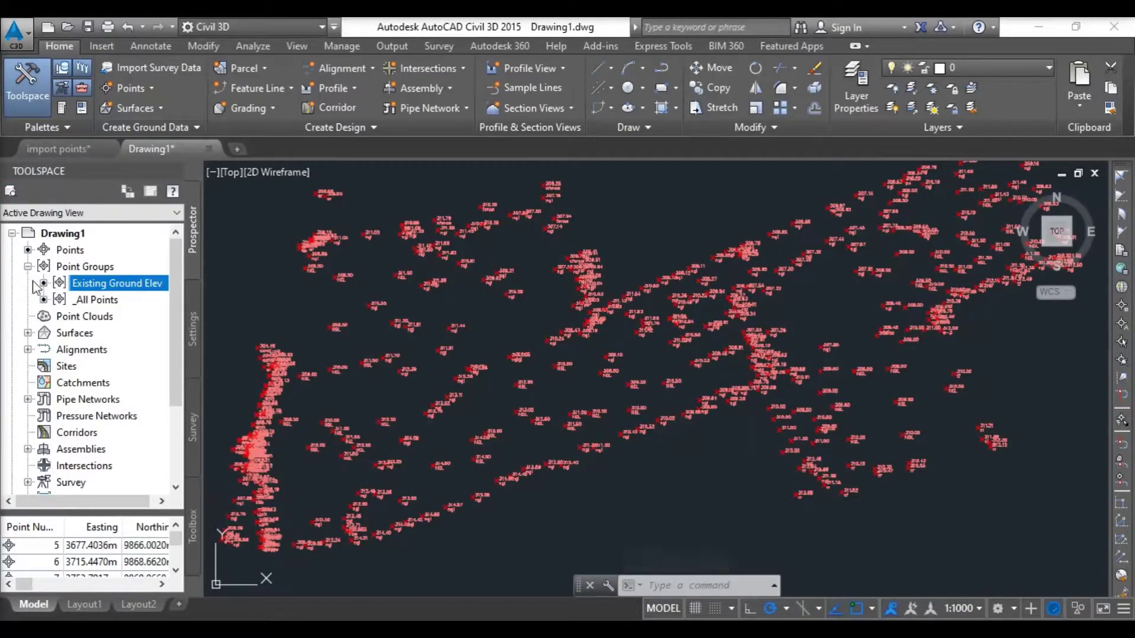
Add the Existing Ground Elev point group to the definition of the Existing Topo surface.
{"action": "left_click", "coordinate": [28, 333]}
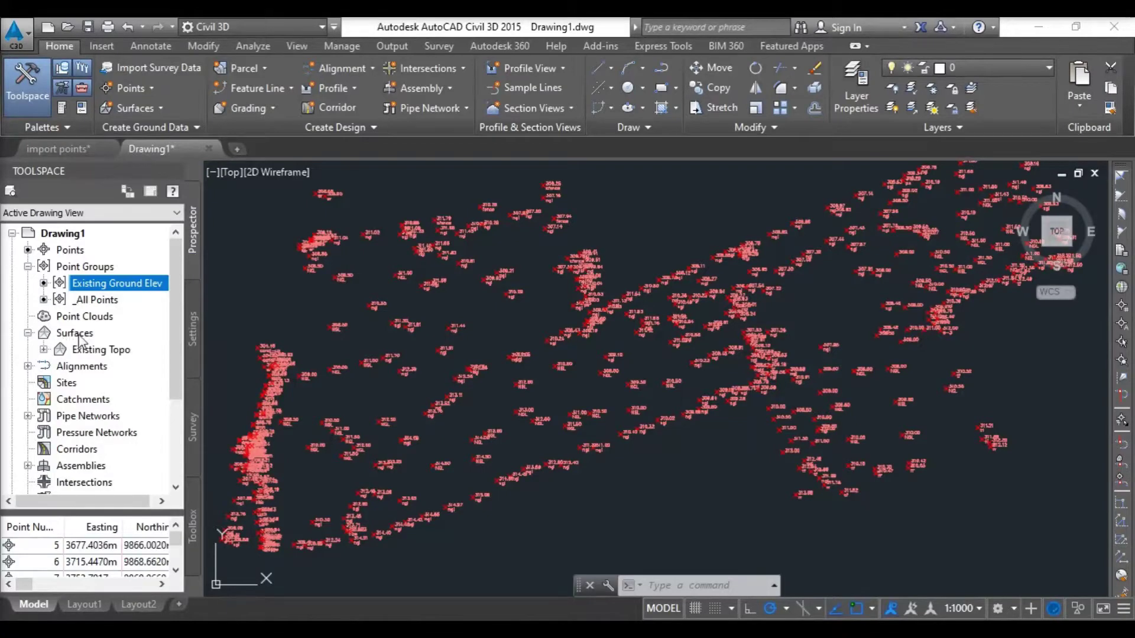
{"action": "left_click", "coordinate": [43, 349]}
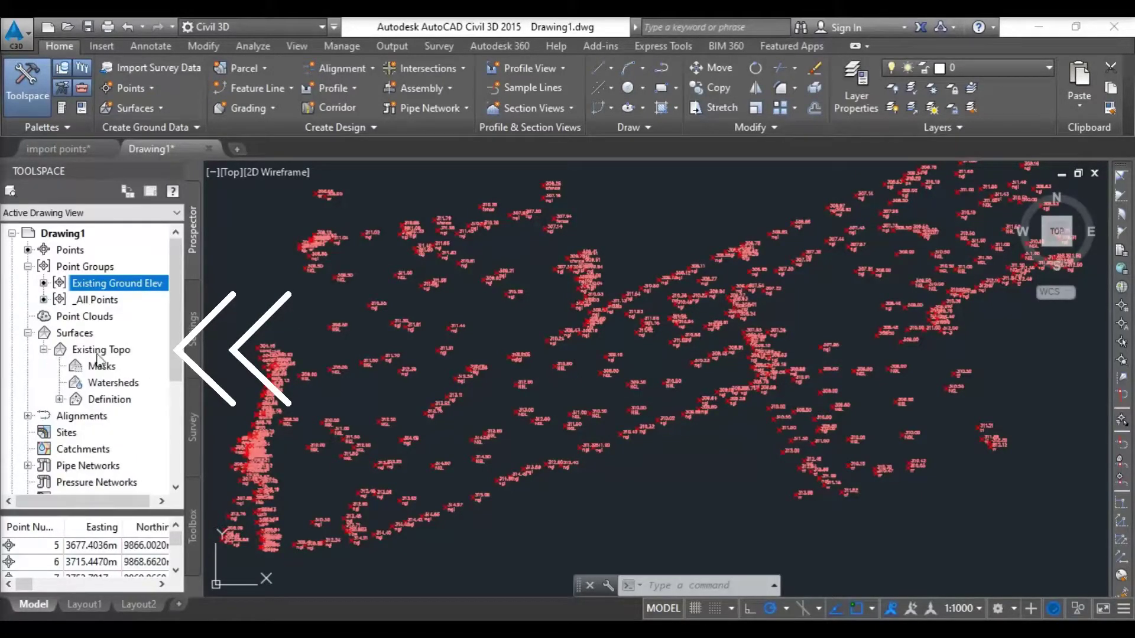
{"action": "scroll", "coordinate": [104, 358], "scroll_direction": "down", "scroll_amount": 1}
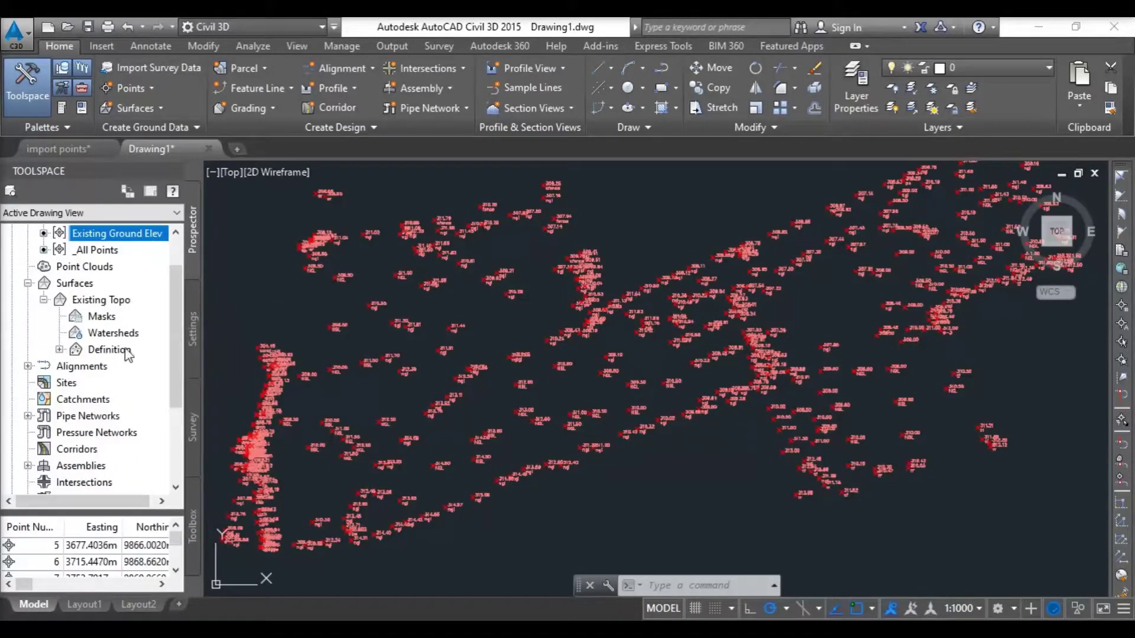
{"action": "left_click", "coordinate": [60, 350]}
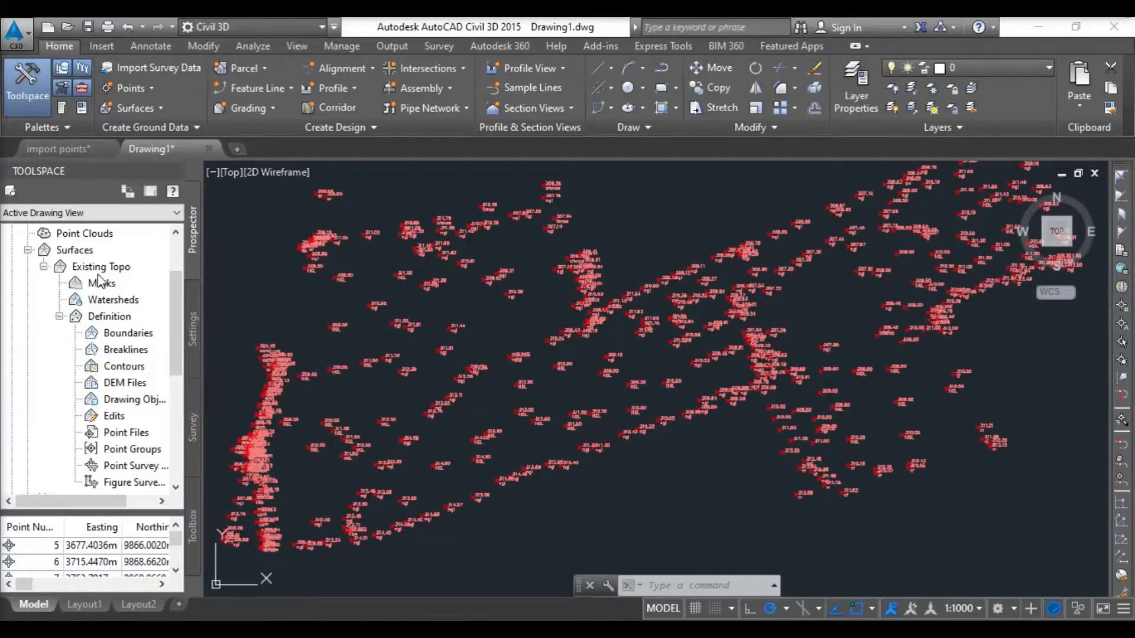
{"action": "scroll", "coordinate": [104, 357], "scroll_direction": "down", "scroll_amount": 1}
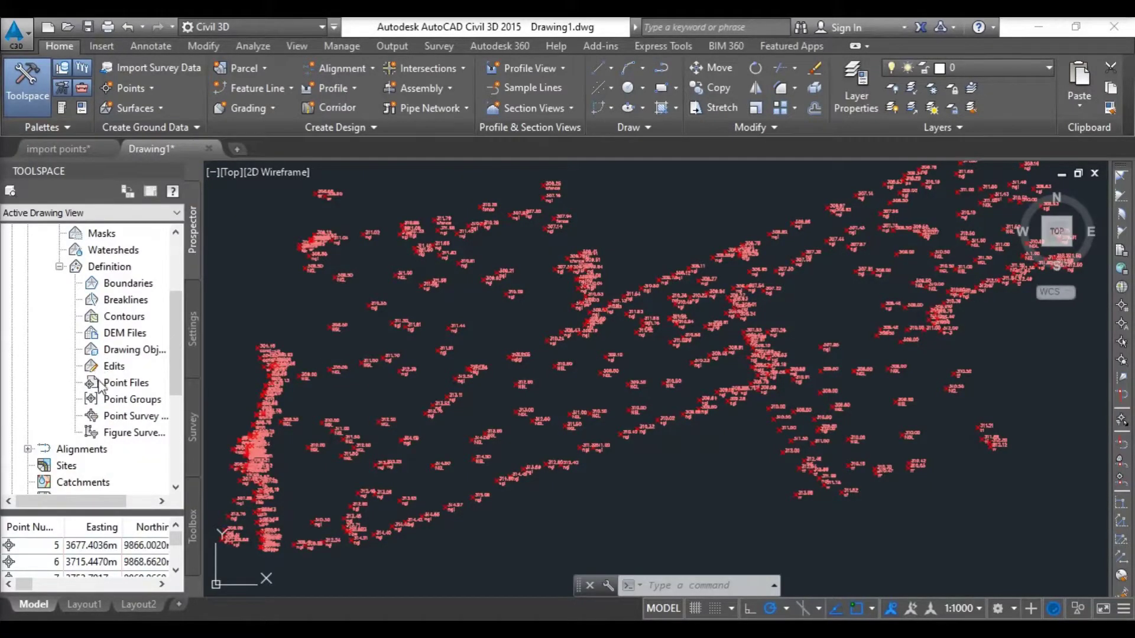
{"action": "right_click", "coordinate": [124, 402]}
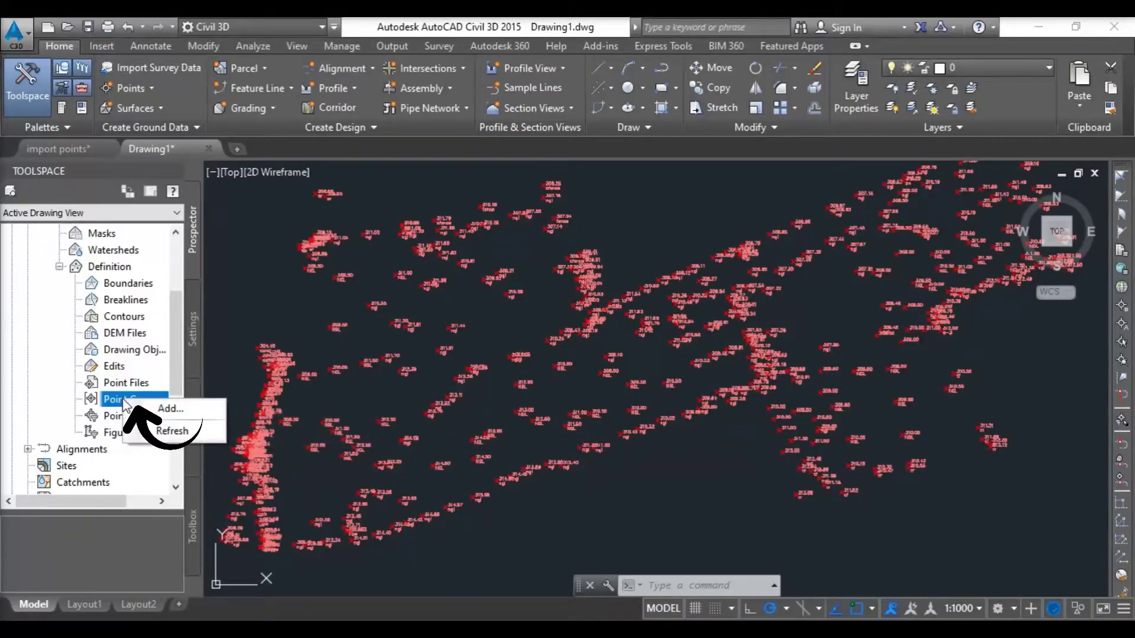
{"action": "left_click", "coordinate": [170, 409]}
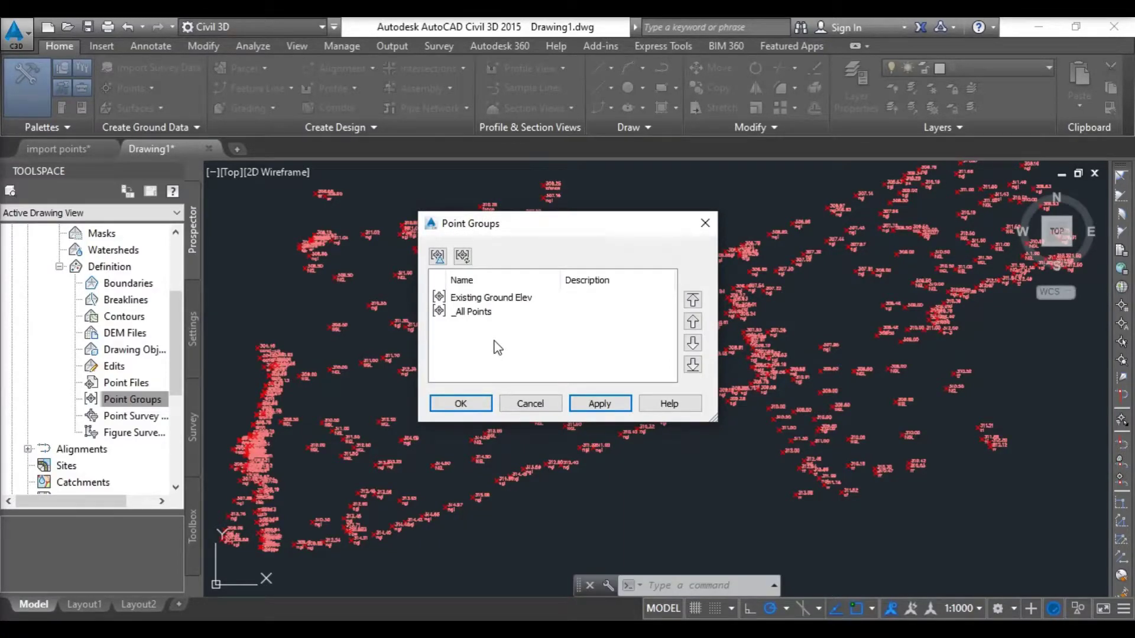
{"action": "left_click", "coordinate": [493, 302]}
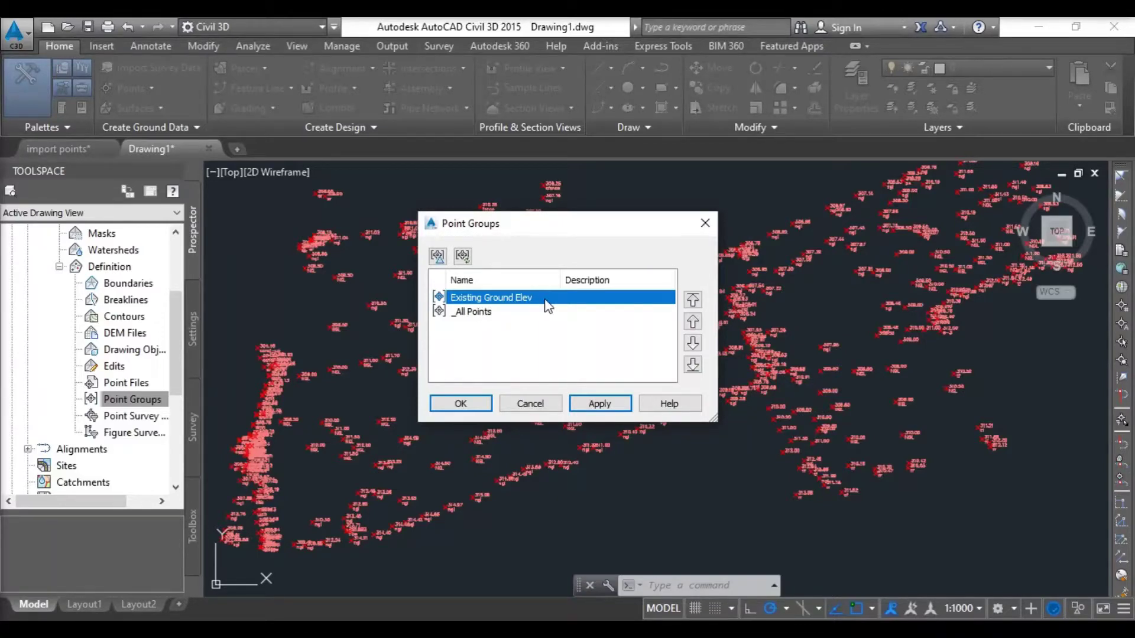
{"action": "left_click", "coordinate": [596, 406]}
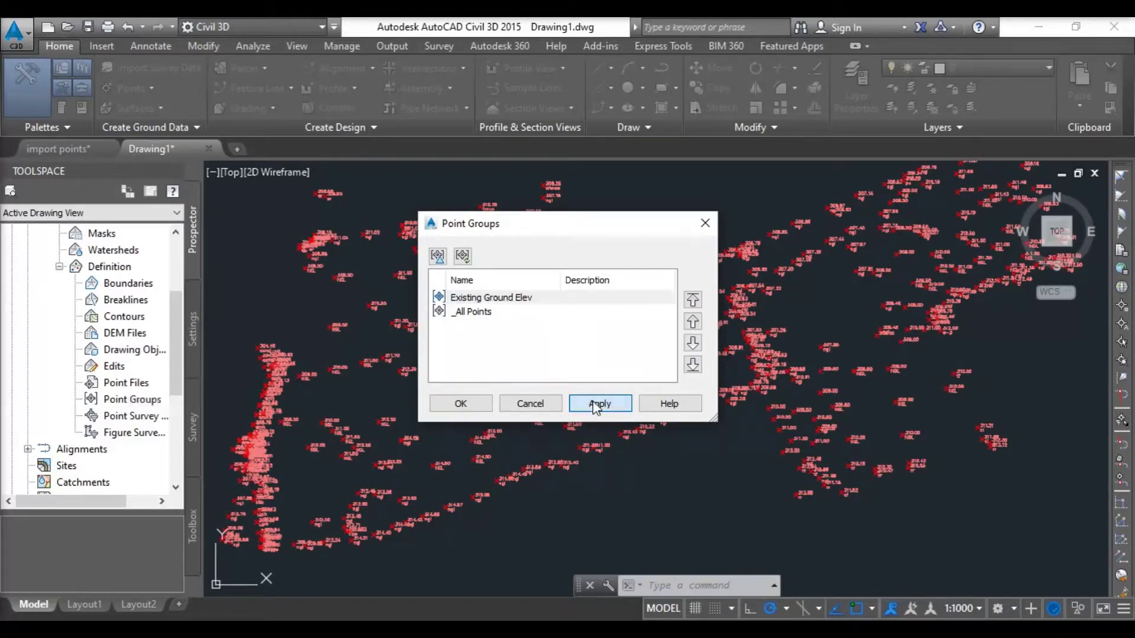
{"action": "left_click", "coordinate": [468, 405]}
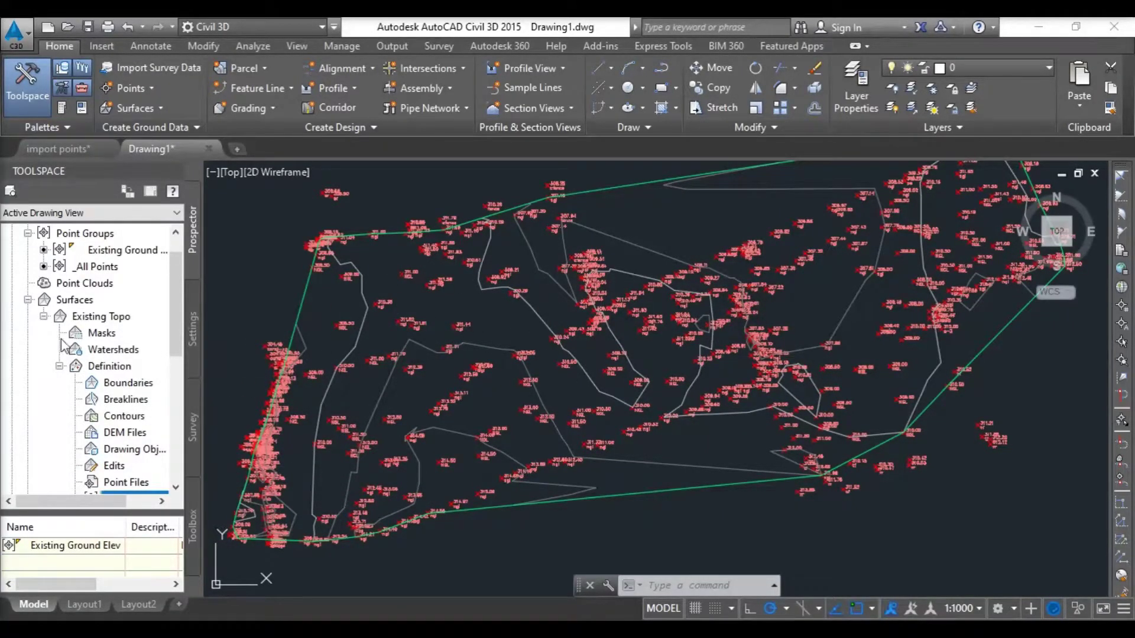
Set the Existing Topo surface style to Contours and Triangles, apply it, and inspect the surface in the drawing.
{"action": "left_click", "coordinate": [59, 366]}
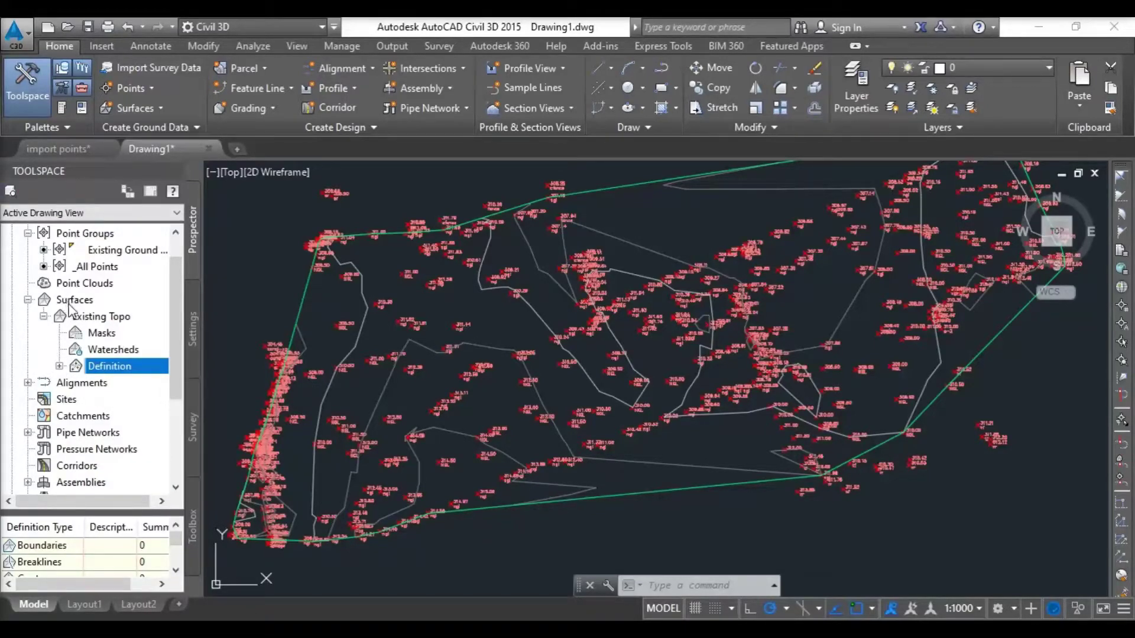
{"action": "left_click", "coordinate": [98, 317]}
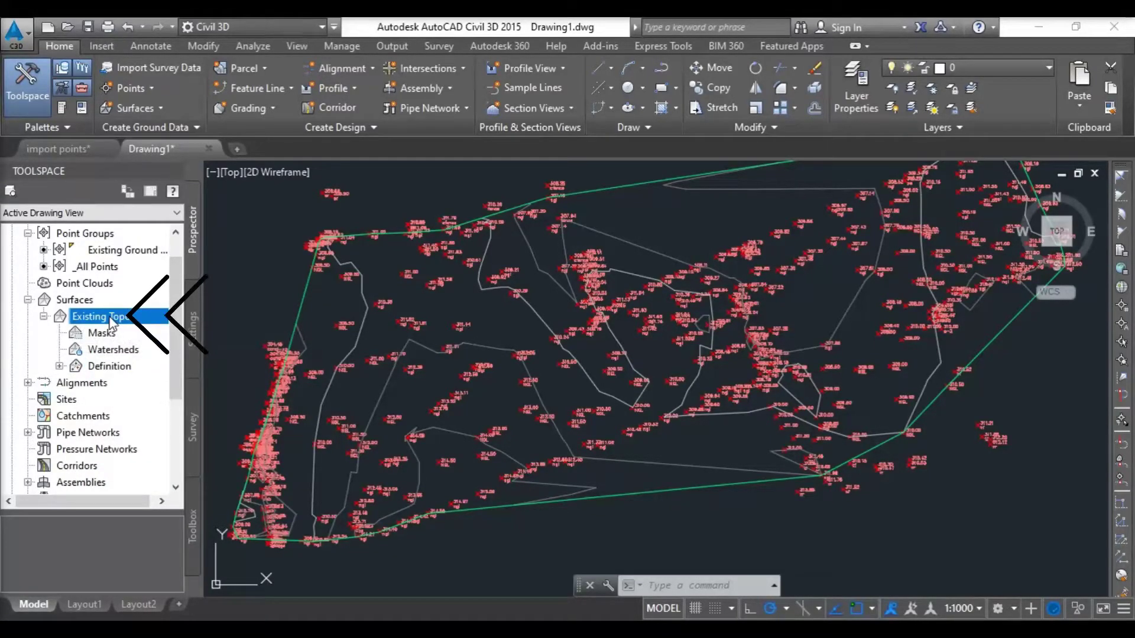
{"action": "right_click", "coordinate": [111, 324]}
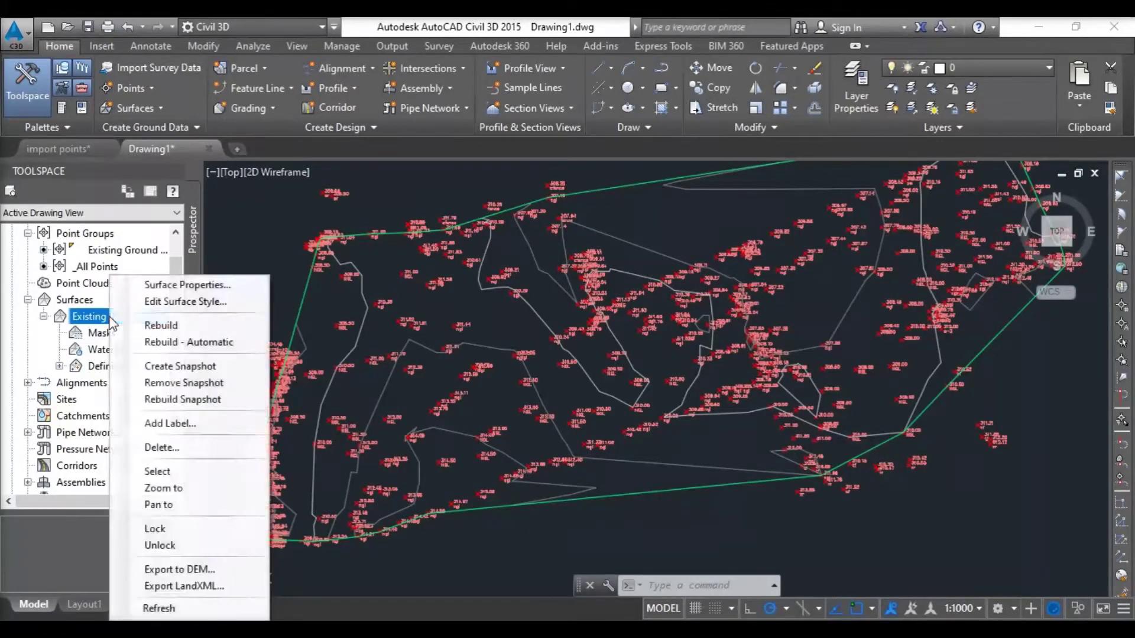
{"action": "left_click", "coordinate": [193, 288]}
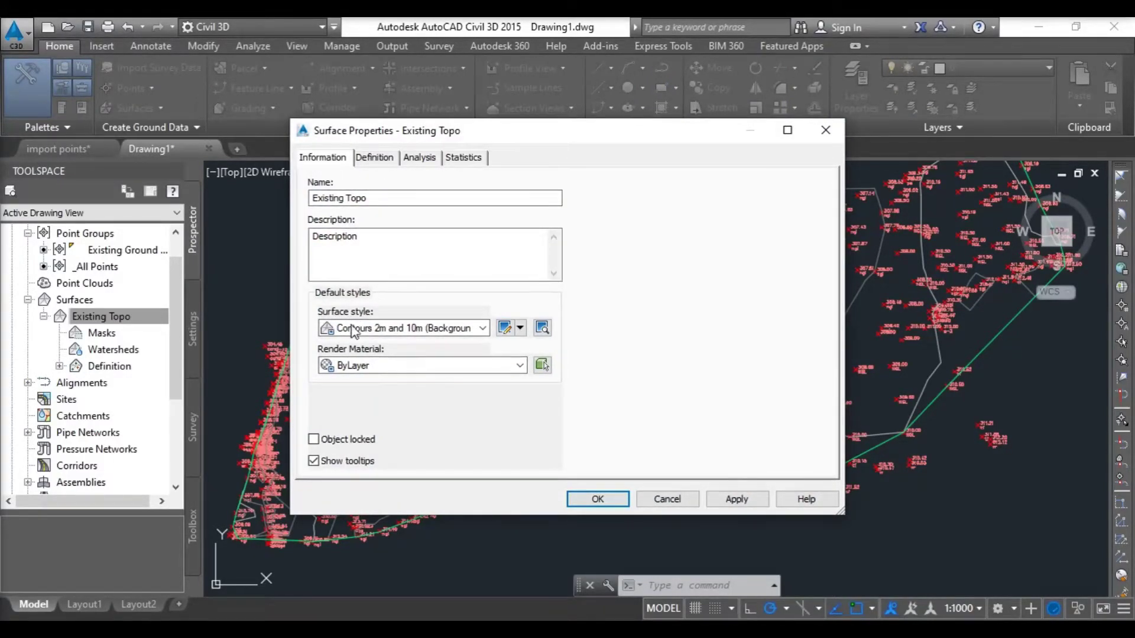
{"action": "left_click", "coordinate": [412, 330]}
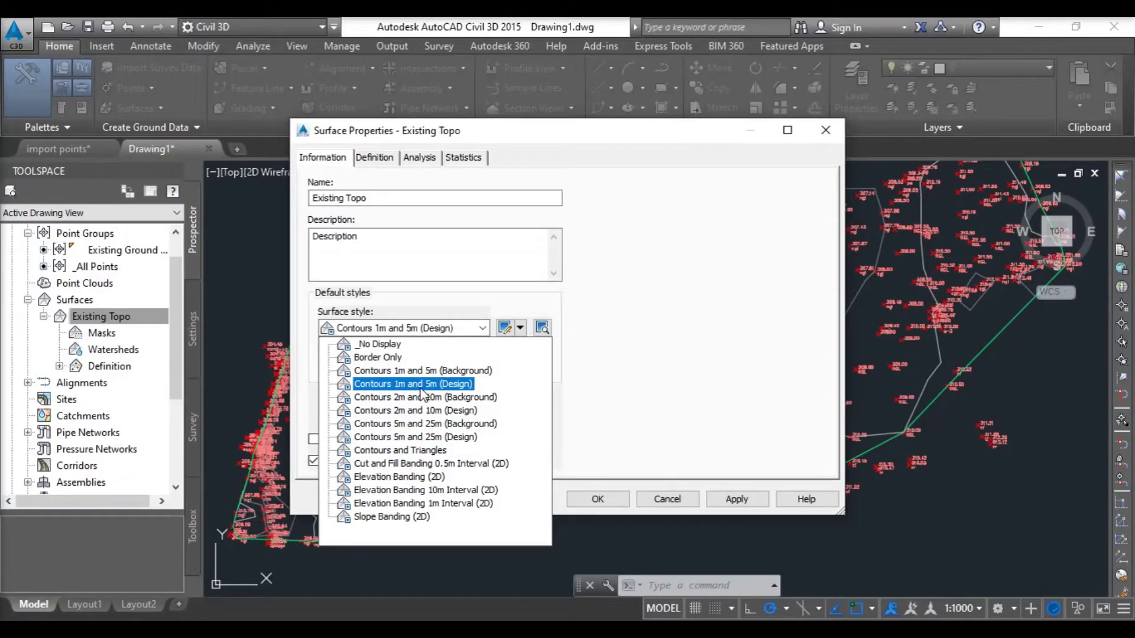
{"action": "left_click", "coordinate": [423, 452]}
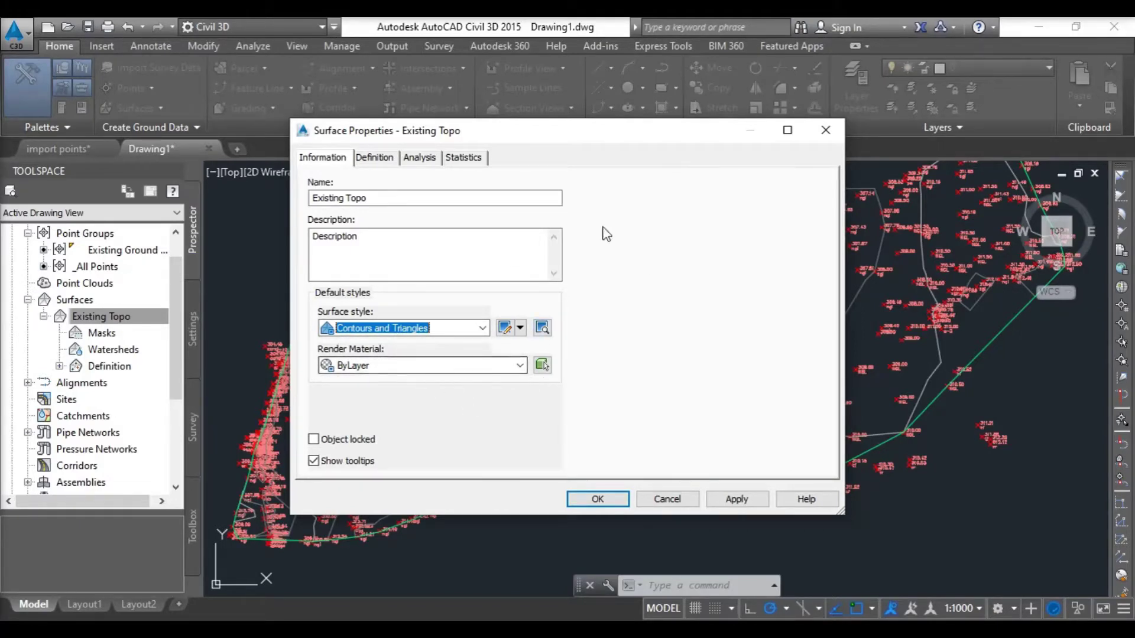
{"action": "left_click", "coordinate": [736, 499]}
{"action": "left_click", "coordinate": [607, 501]}
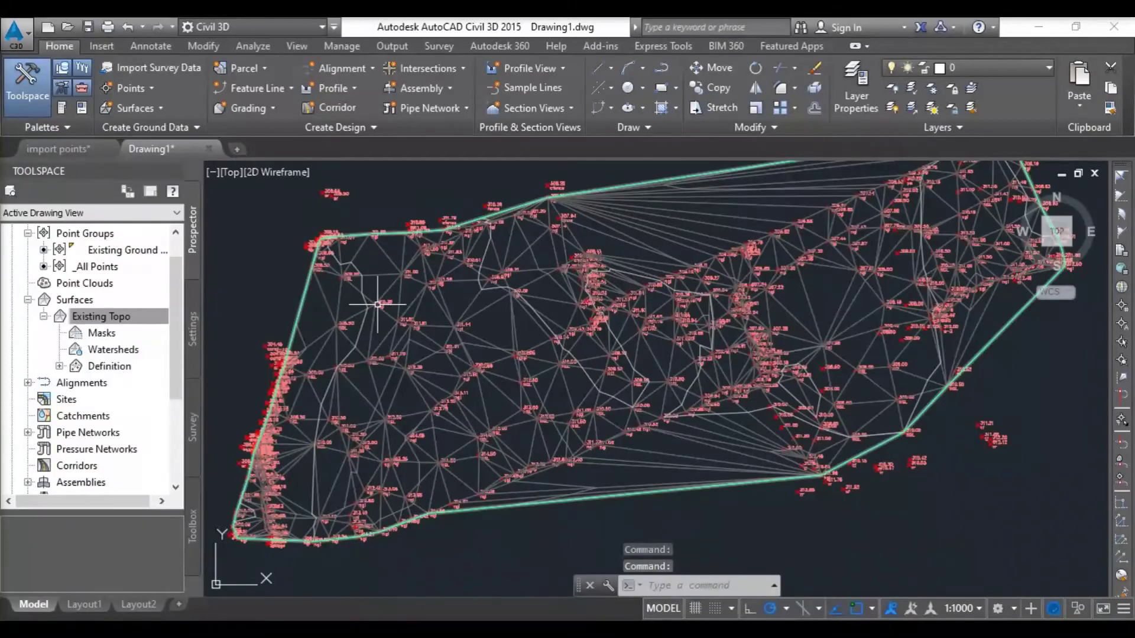
{"action": "scroll", "coordinate": [390, 319], "scroll_direction": "up", "scroll_amount": 5}
{"action": "scroll", "coordinate": [391, 322], "scroll_direction": "down", "scroll_amount": 5}
{"action": "scroll", "coordinate": [380, 316], "scroll_direction": "up", "scroll_amount": 2}
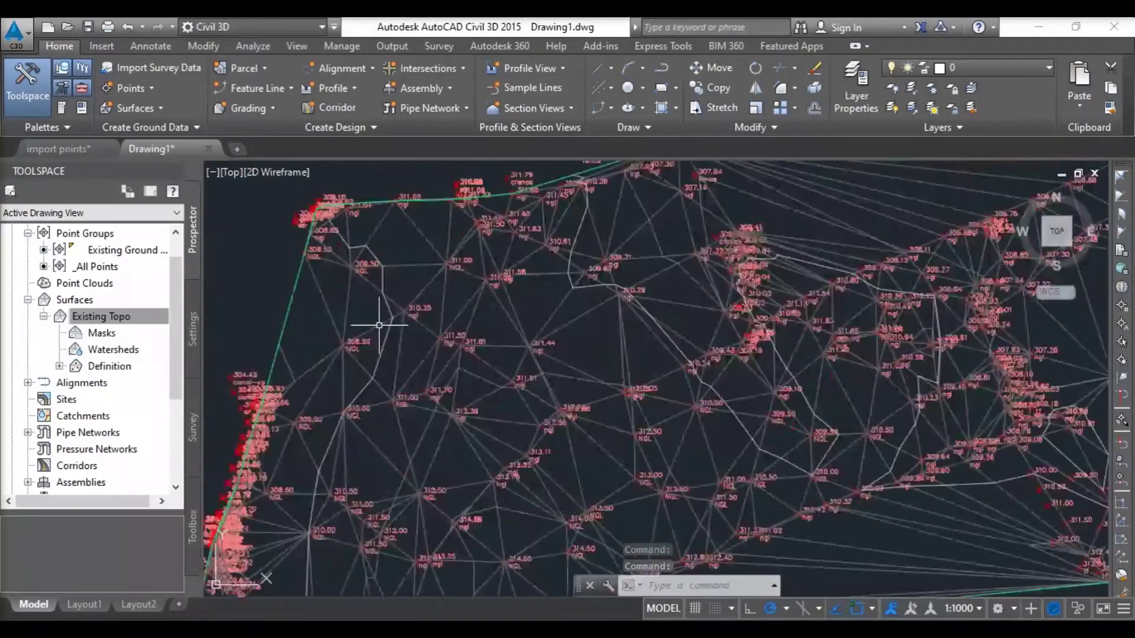
{"action": "scroll", "coordinate": [414, 325], "scroll_direction": "down", "scroll_amount": 3}
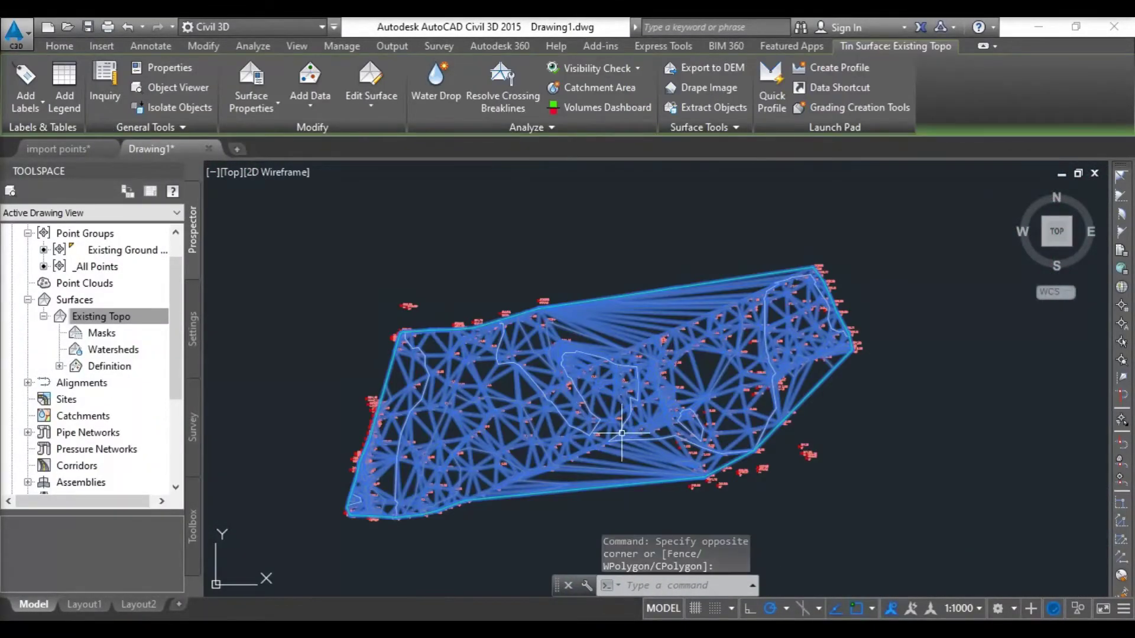
Open the selected Existing Topo surface in the Object Viewer and maximize the viewer window.
{"action": "middle_click_drag", "start_coordinate": [598, 378], "coordinate": [594, 353]}
{"action": "scroll", "coordinate": [603, 330], "scroll_direction": "up", "scroll_amount": 2}
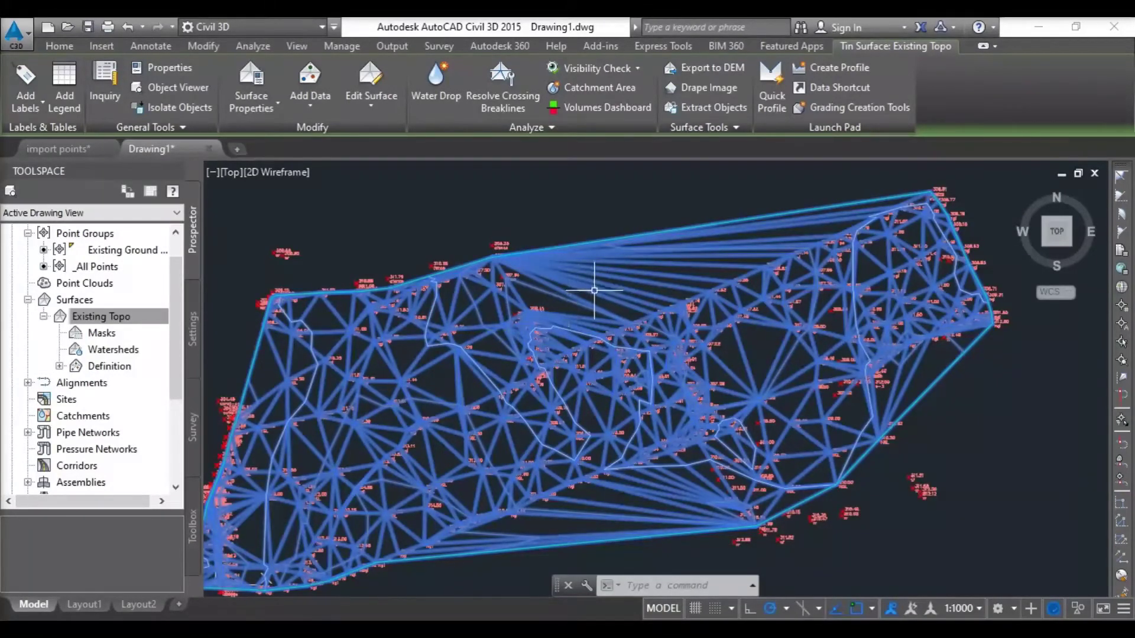
{"action": "right_click", "coordinate": [620, 290]}
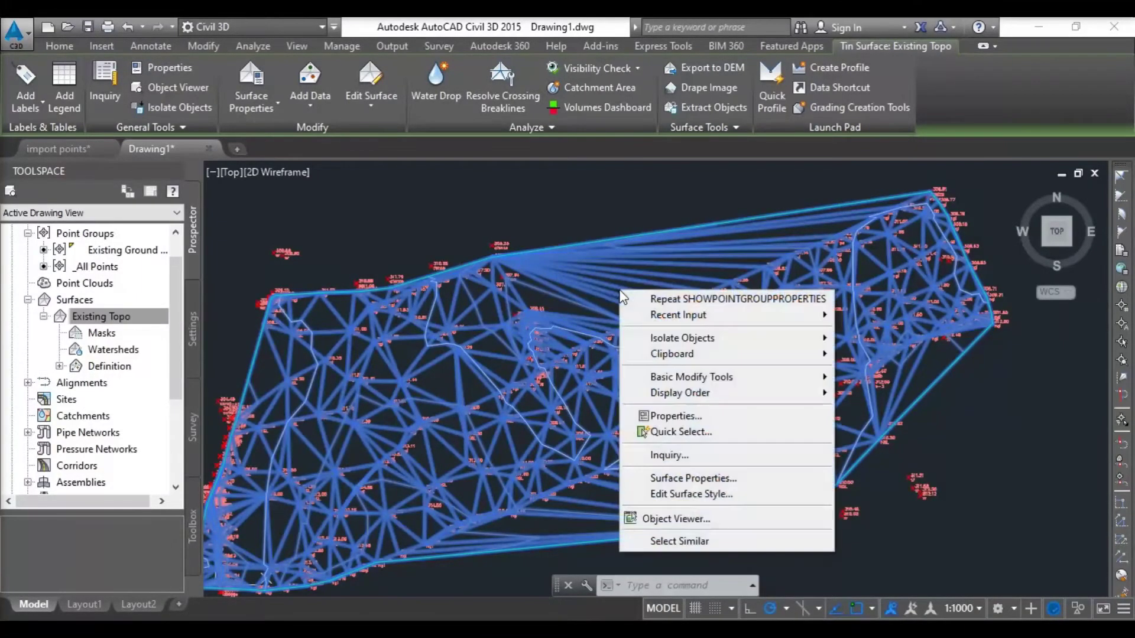
{"action": "left_click", "coordinate": [675, 520]}
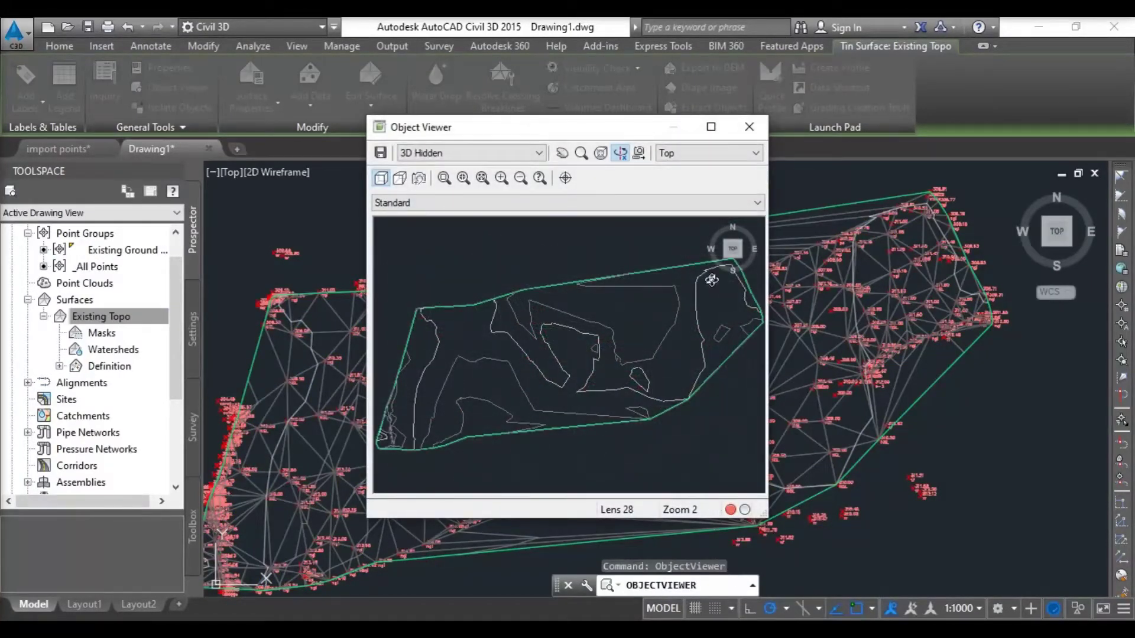
{"action": "left_click", "coordinate": [711, 126]}
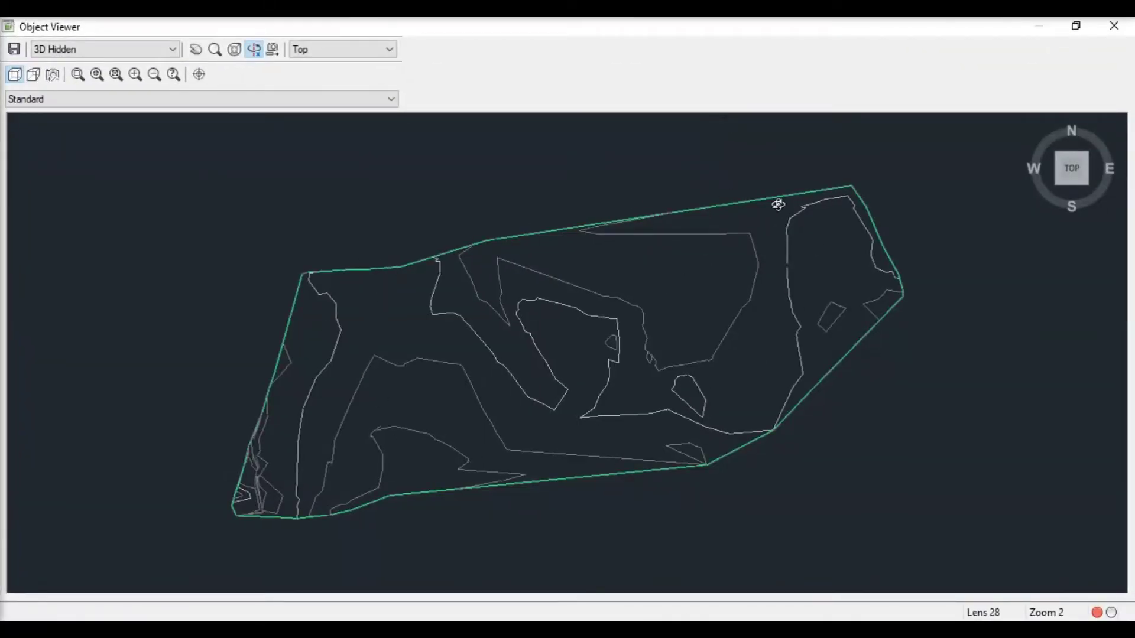
View the surface in the Realistic visual style from the SW Isometric direction and inspect its triangles.
{"action": "left_click", "coordinate": [100, 51]}
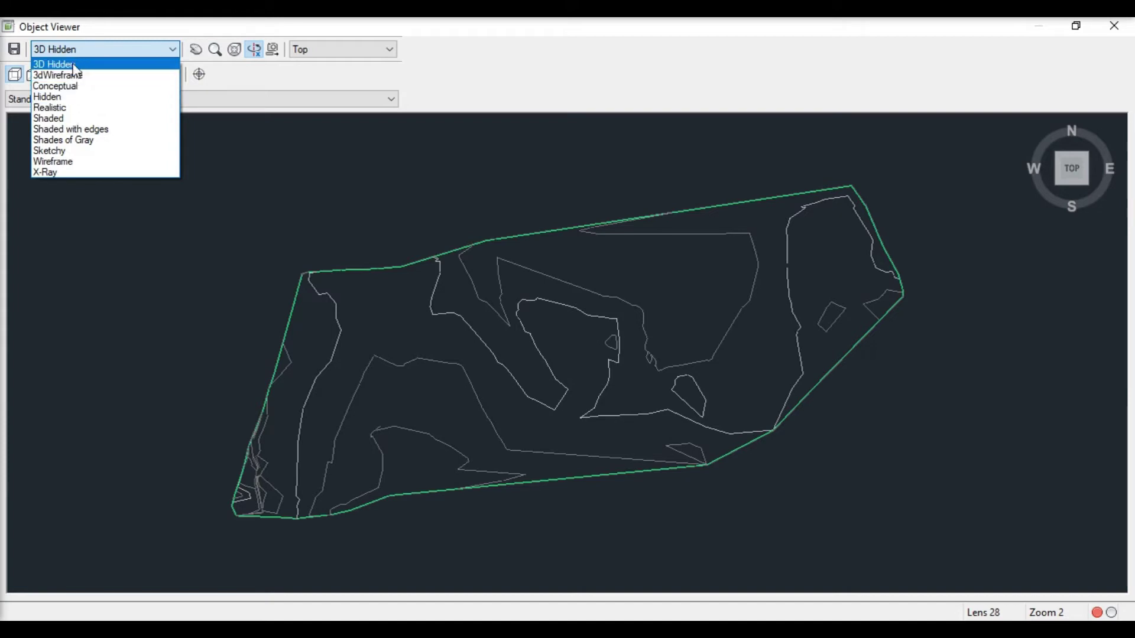
{"action": "left_click", "coordinate": [71, 108]}
{"action": "left_click", "coordinate": [316, 50]}
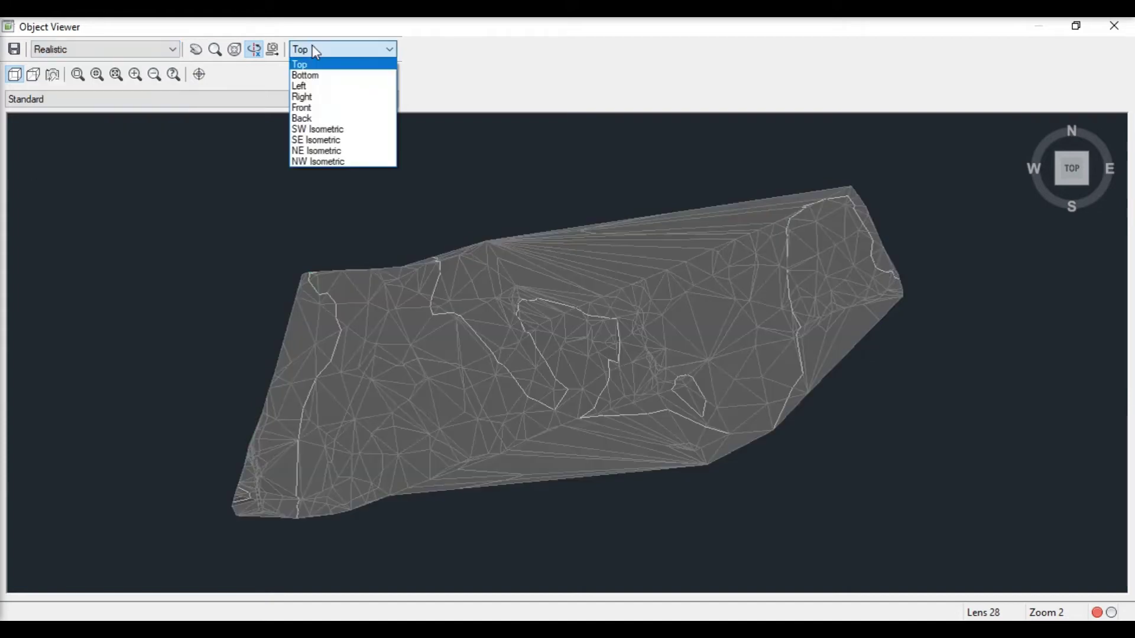
{"action": "left_click", "coordinate": [320, 131]}
{"action": "scroll", "coordinate": [567, 304], "scroll_direction": "up", "scroll_amount": 2}
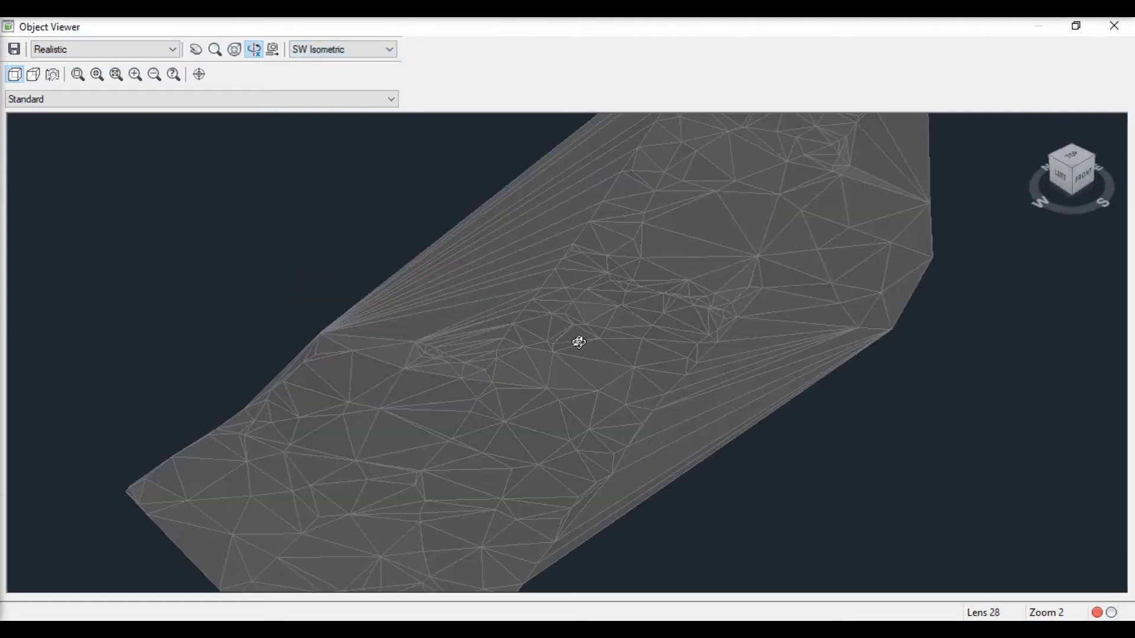
{"action": "scroll", "coordinate": [577, 339], "scroll_direction": "down", "scroll_amount": 2}
{"action": "scroll", "coordinate": [545, 335], "scroll_direction": "down", "scroll_amount": 1}
{"action": "scroll", "coordinate": [499, 329], "scroll_direction": "up", "scroll_amount": 3}
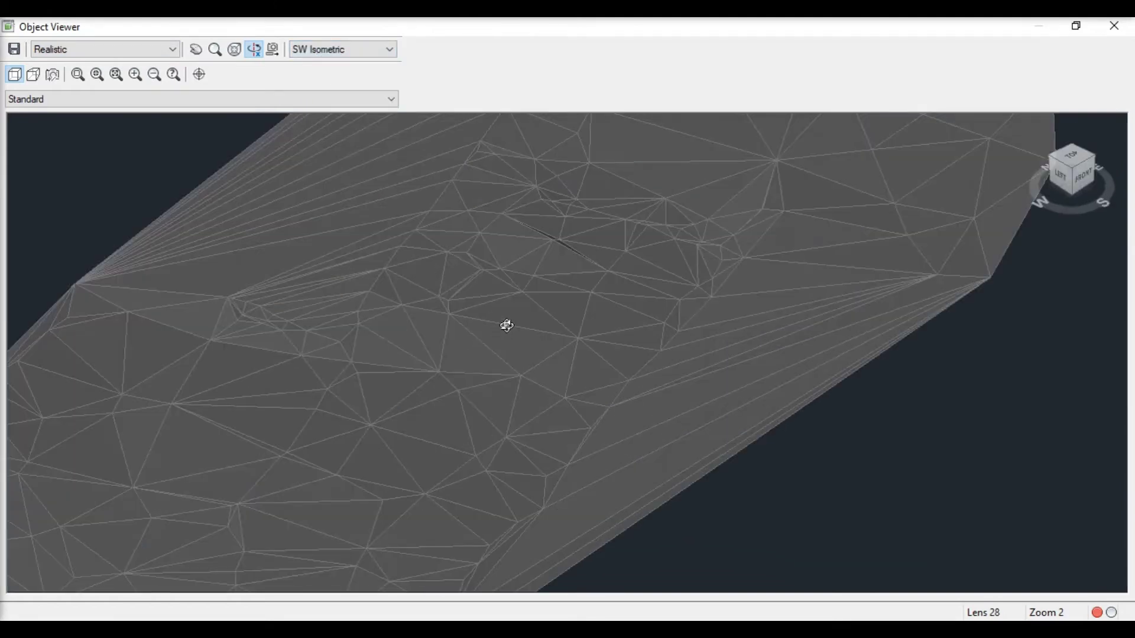
{"action": "scroll", "coordinate": [552, 338], "scroll_direction": "down", "scroll_amount": 4}
{"action": "scroll", "coordinate": [542, 337], "scroll_direction": "up", "scroll_amount": 4}
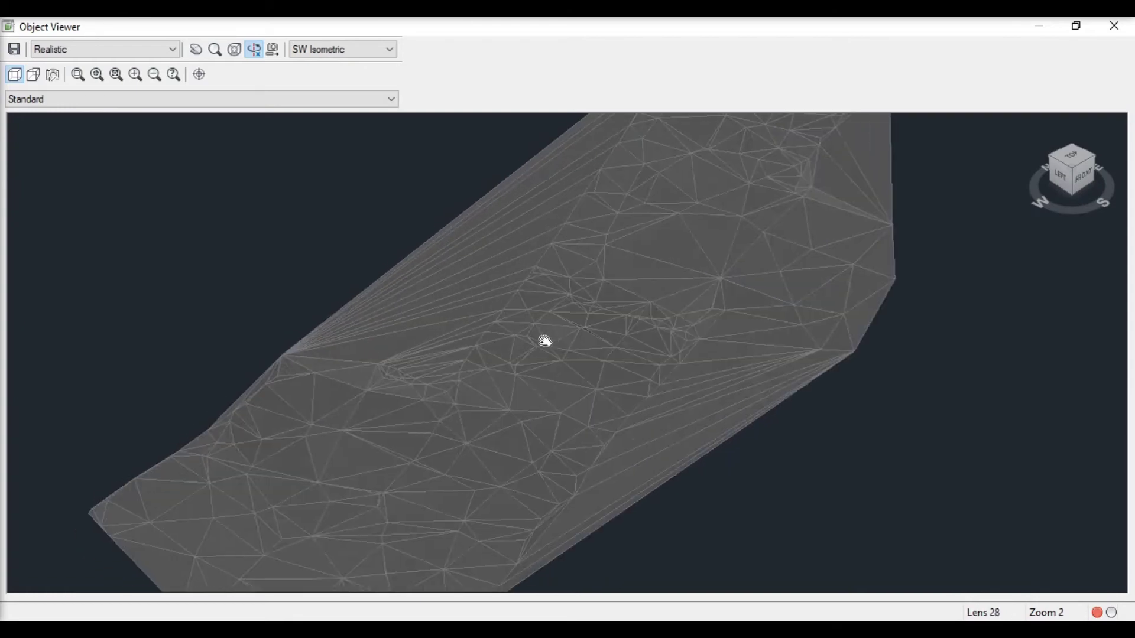
Switch the surface preview to the Shaded with edges visual style and look over the whole model.
{"action": "left_click", "coordinate": [129, 49]}
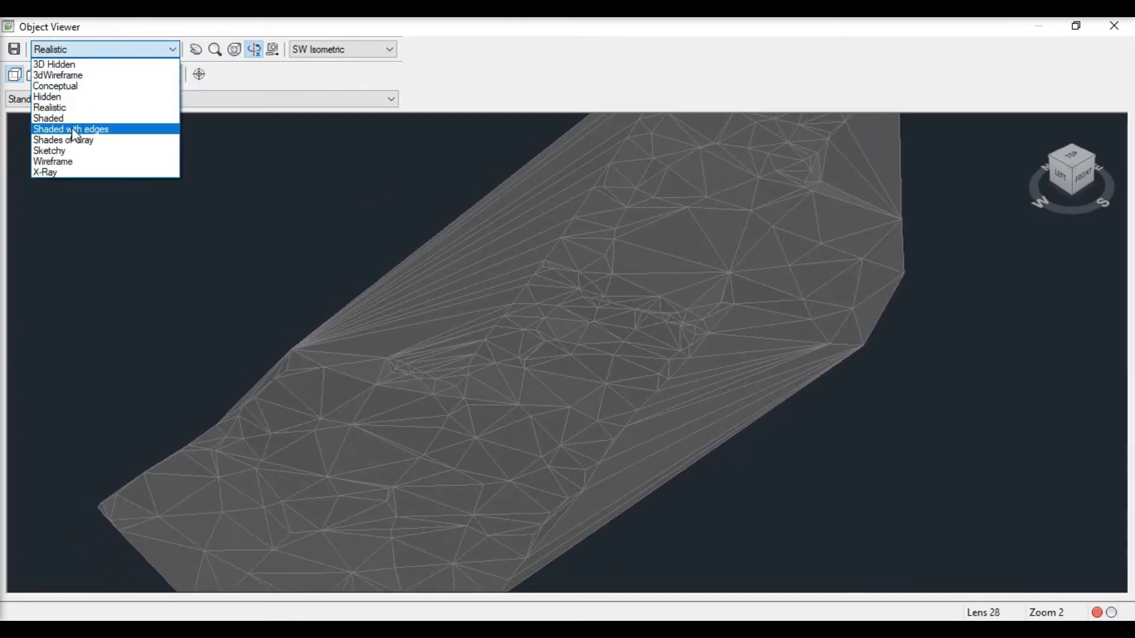
{"action": "left_click", "coordinate": [71, 128]}
{"action": "scroll", "coordinate": [537, 372], "scroll_direction": "up", "scroll_amount": 3}
{"action": "scroll", "coordinate": [537, 369], "scroll_direction": "down", "scroll_amount": 5}
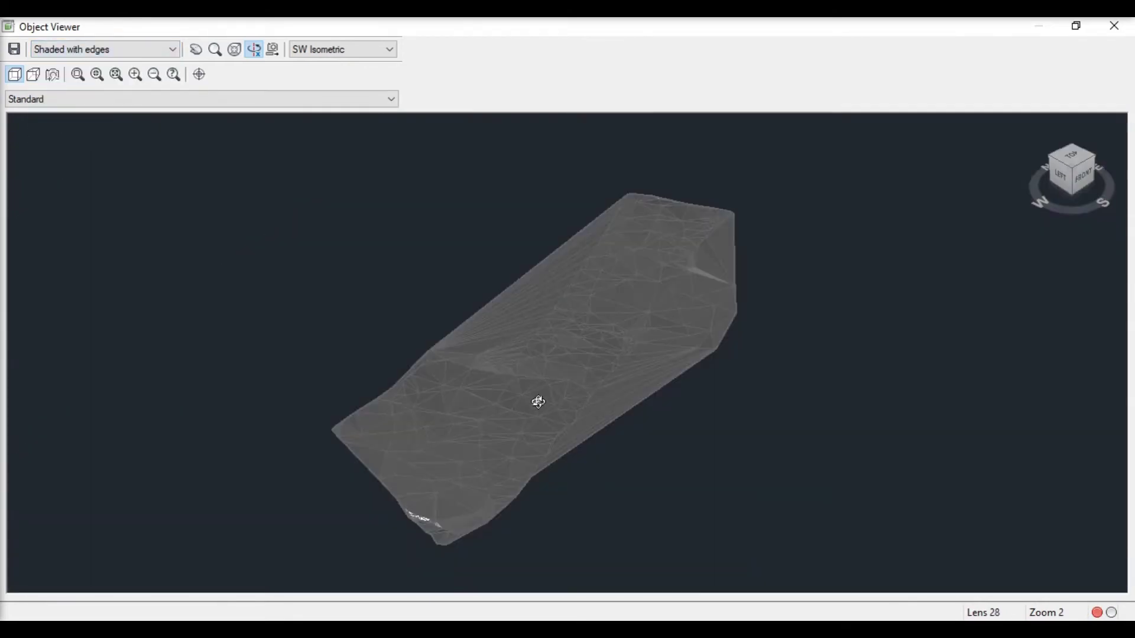
Orbit the shaded surface to a low front angle and examine its relief and triangle edges up close and as a whole.
{"action": "middle_click_drag", "start_coordinate": [528, 409], "coordinate": [613, 380]}
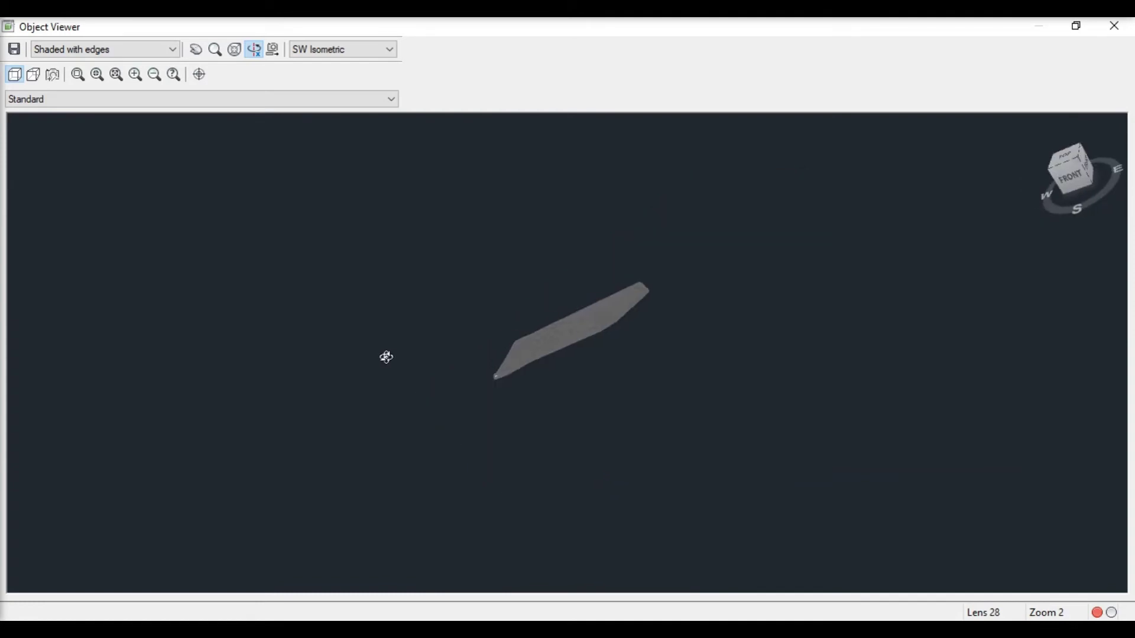
{"action": "left_click_drag", "start_coordinate": [385, 357], "coordinate": [459, 306]}
{"action": "left_click_drag", "start_coordinate": [430, 262], "coordinate": [413, 297]}
{"action": "scroll", "coordinate": [537, 348], "scroll_direction": "up", "scroll_amount": 5}
{"action": "scroll", "coordinate": [561, 307], "scroll_direction": "up", "scroll_amount": 3}
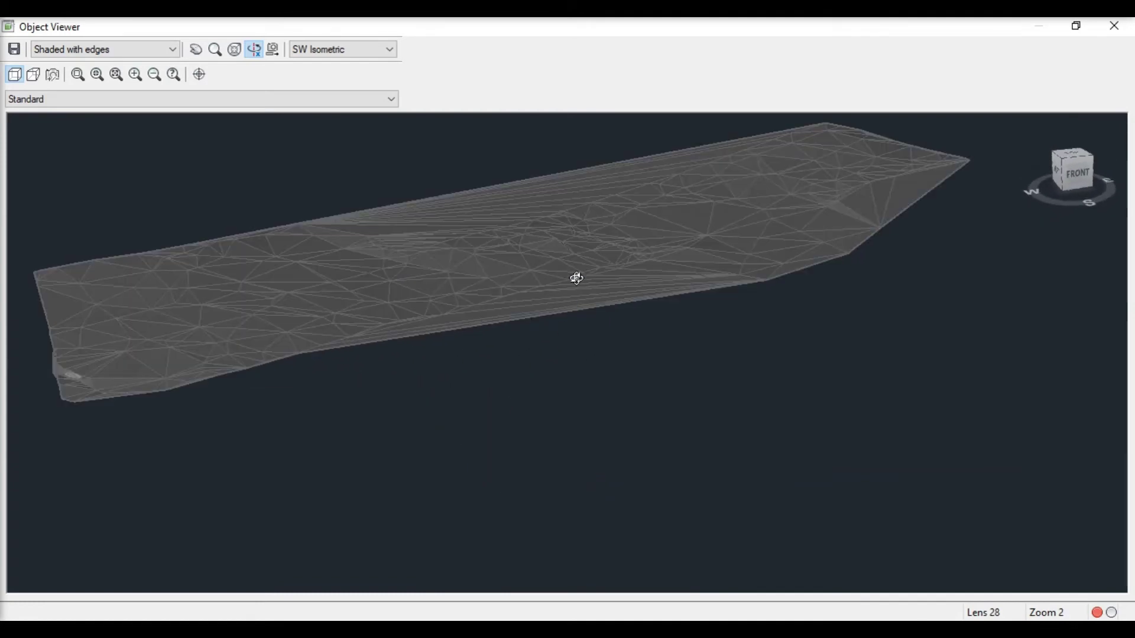
{"action": "scroll", "coordinate": [578, 313], "scroll_direction": "up", "scroll_amount": 2}
{"action": "scroll", "coordinate": [579, 319], "scroll_direction": "down", "scroll_amount": 2}
{"action": "scroll", "coordinate": [576, 295], "scroll_direction": "down", "scroll_amount": 2}
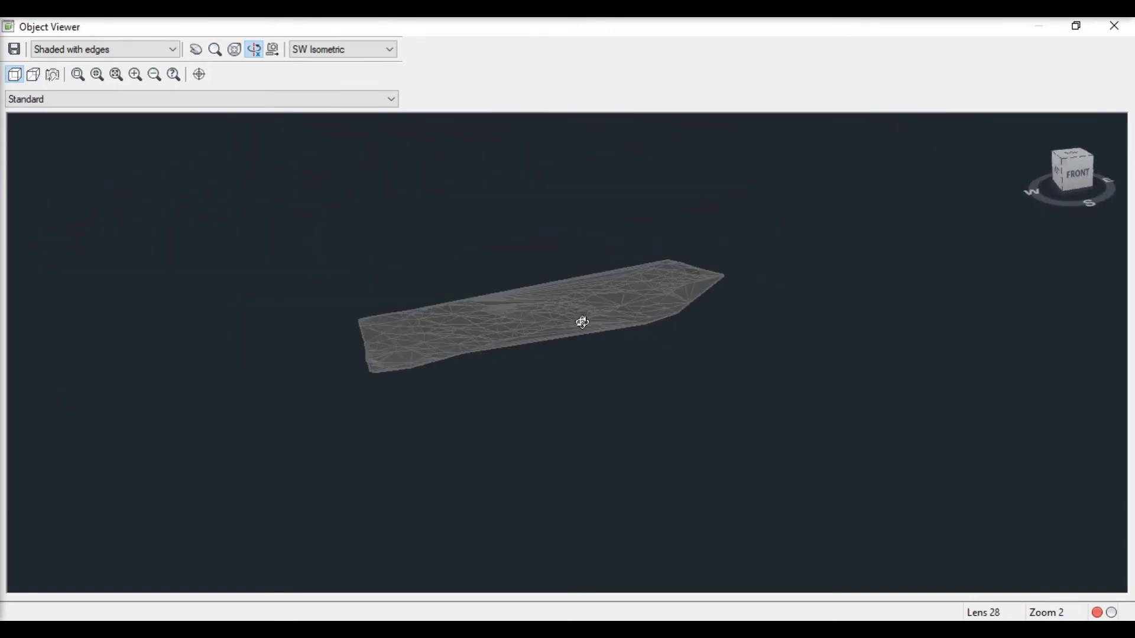
{"action": "scroll", "coordinate": [578, 307], "scroll_direction": "up", "scroll_amount": 4}
{"action": "scroll", "coordinate": [582, 294], "scroll_direction": "down", "scroll_amount": 4}
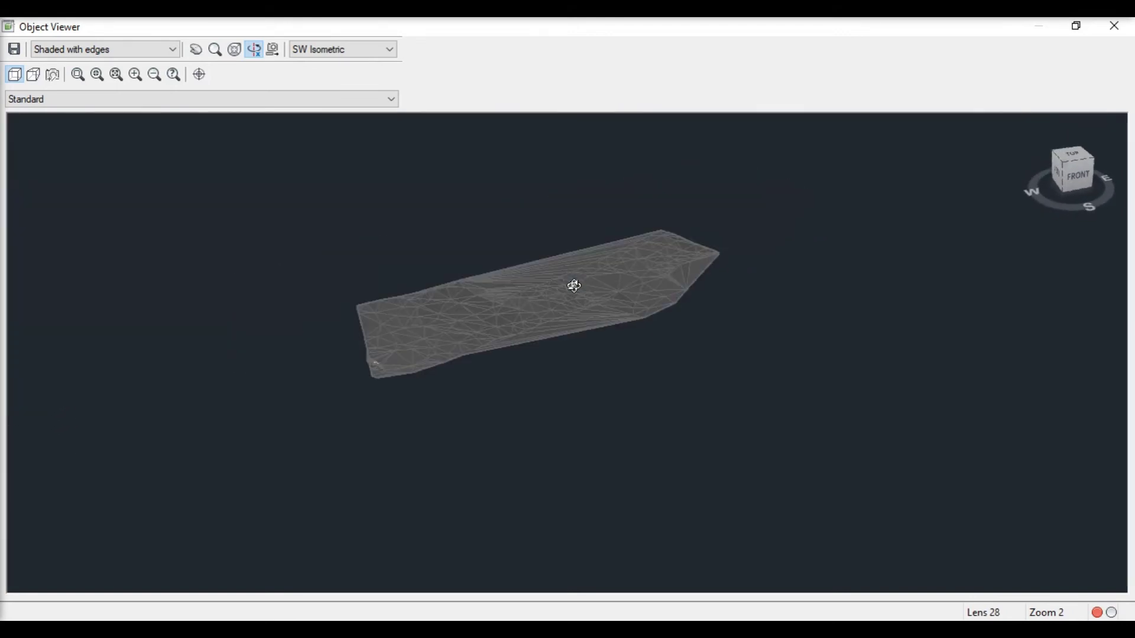
{"action": "scroll", "coordinate": [573, 284], "scroll_direction": "up", "scroll_amount": 4}
{"action": "scroll", "coordinate": [504, 240], "scroll_direction": "down", "scroll_amount": 2}
{"action": "scroll", "coordinate": [505, 241], "scroll_direction": "up", "scroll_amount": 2}
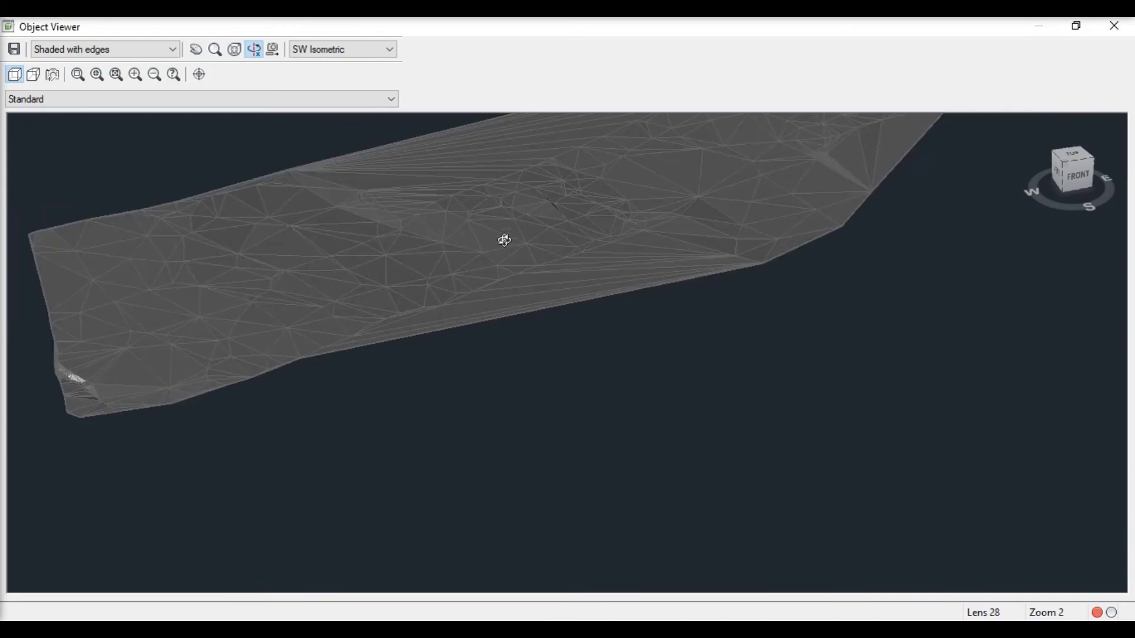
{"action": "scroll", "coordinate": [503, 245], "scroll_direction": "down", "scroll_amount": 1}
{"action": "scroll", "coordinate": [527, 335], "scroll_direction": "up", "scroll_amount": 1}
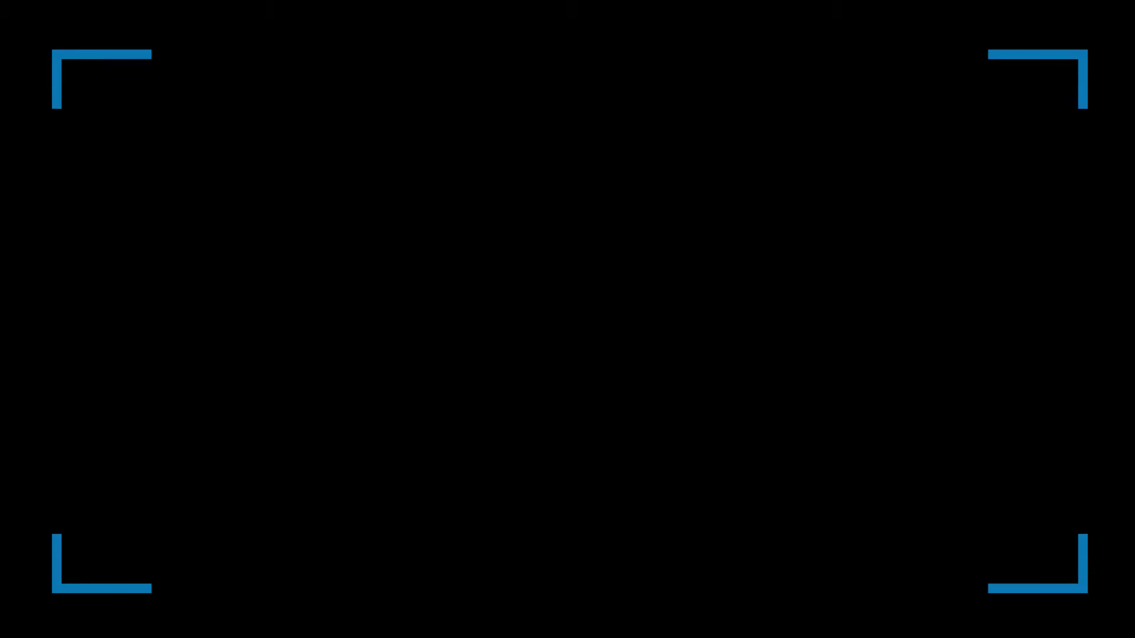